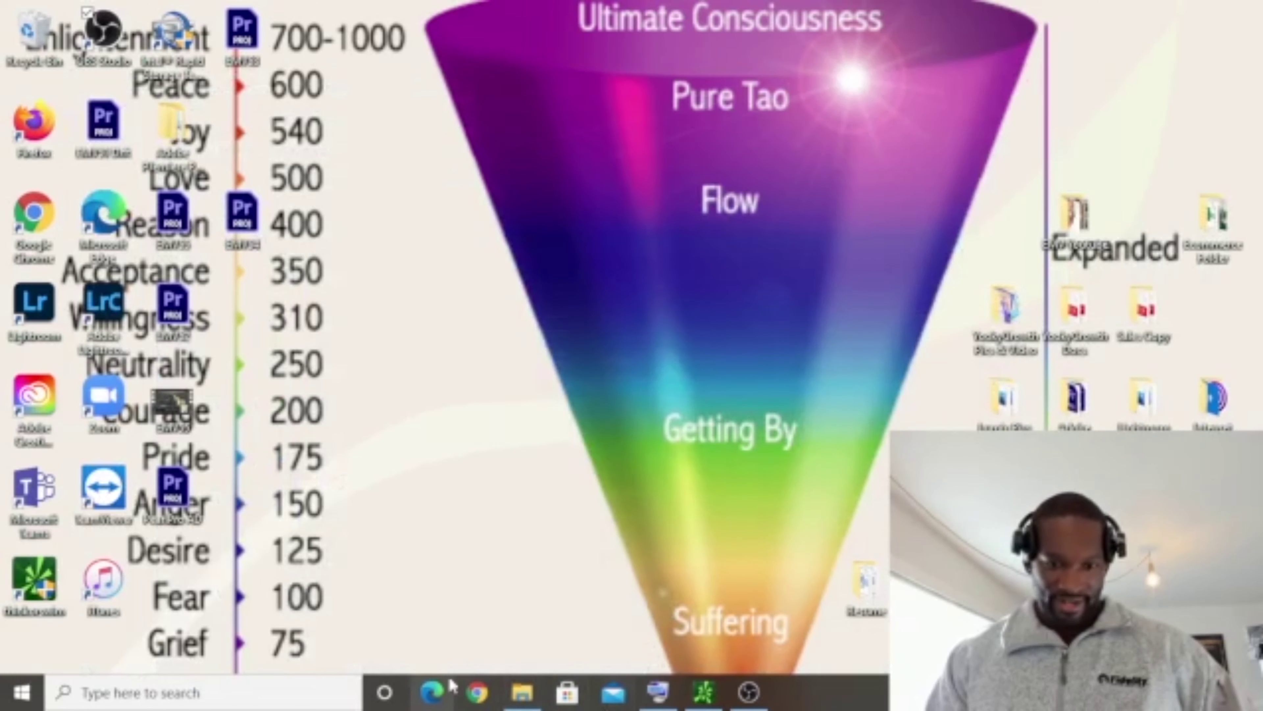
Step: Restore the thinkorswim window from the Windows taskbar
{"action": "left_click", "coordinate": [702, 693]}
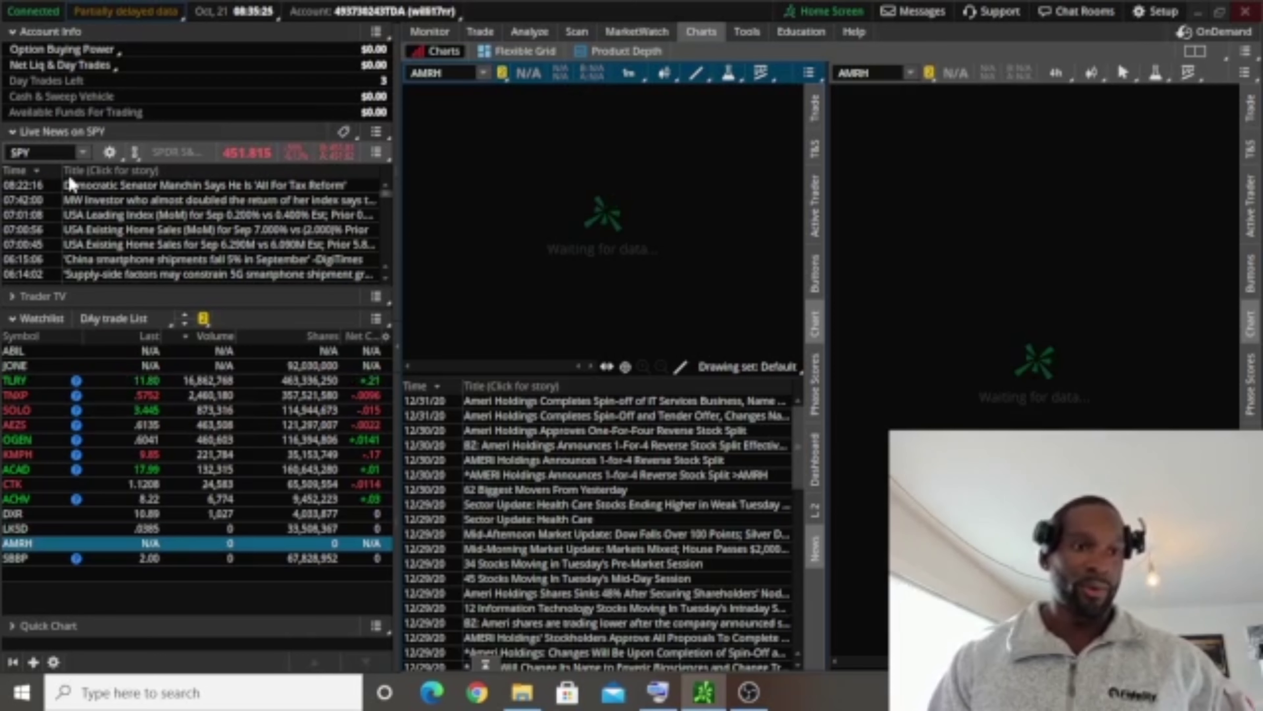
Step: Switch the Live News feed from SPY to $DJI using the Indices symbol list
{"action": "left_click", "coordinate": [85, 153]}
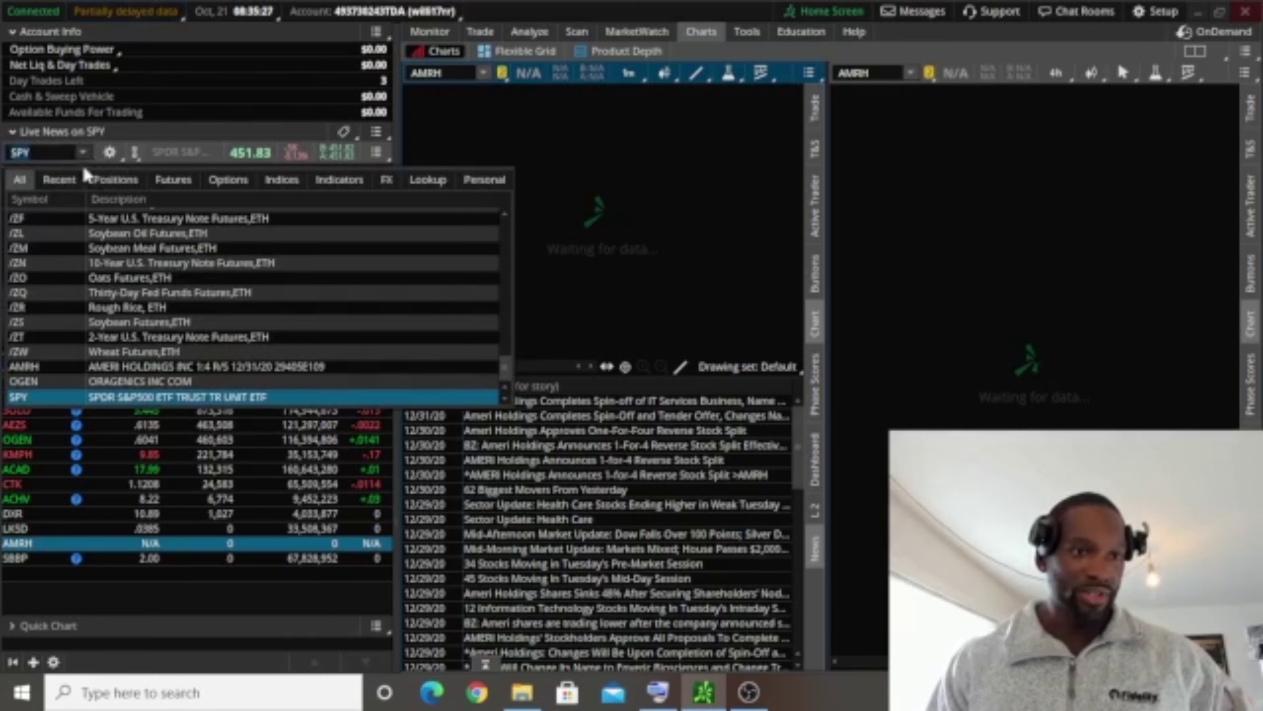
{"action": "left_click", "coordinate": [281, 180]}
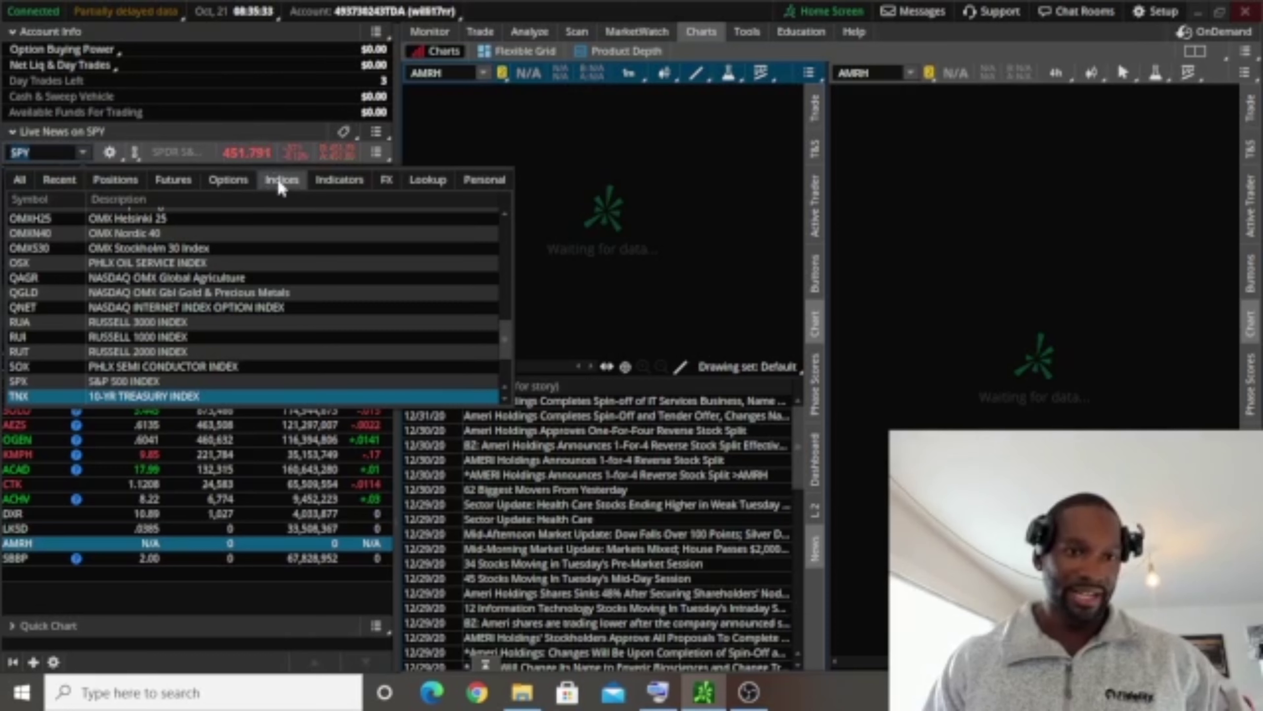
{"action": "scroll", "coordinate": [306, 217], "scroll_direction": "up", "scroll_amount": 2}
{"action": "scroll", "coordinate": [289, 207], "scroll_direction": "up", "scroll_amount": 10}
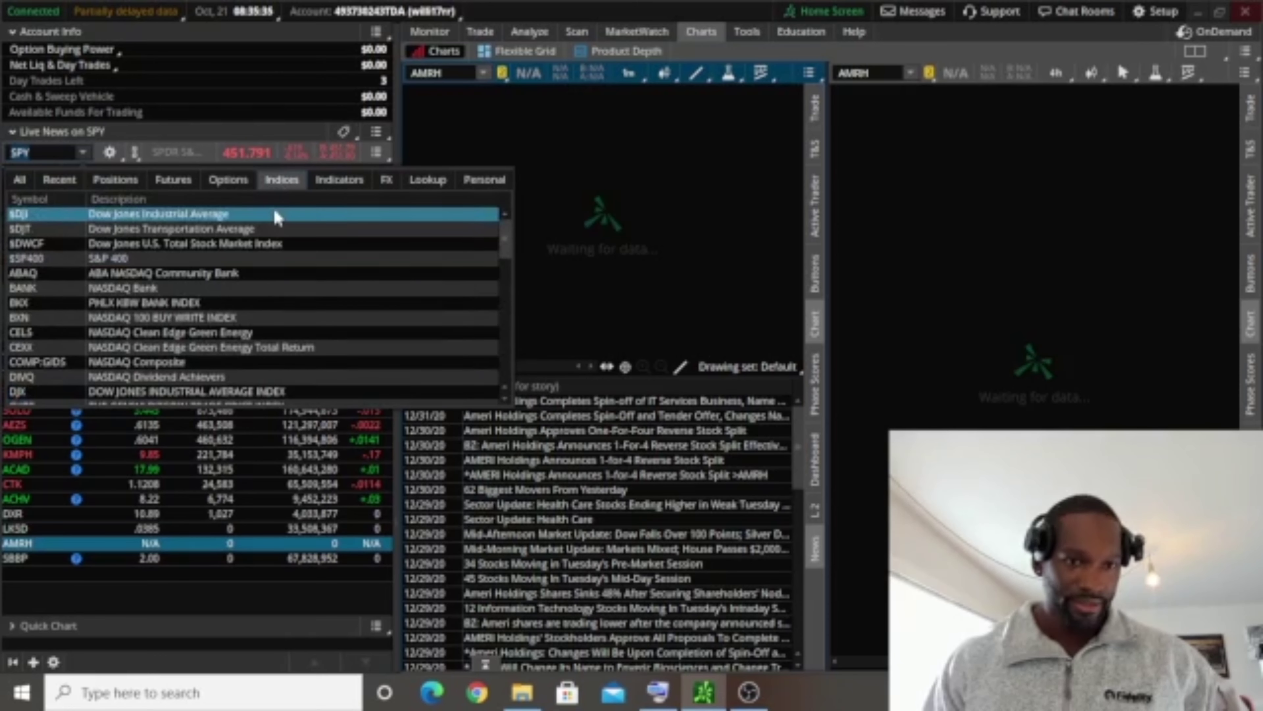
{"action": "left_click", "coordinate": [140, 215]}
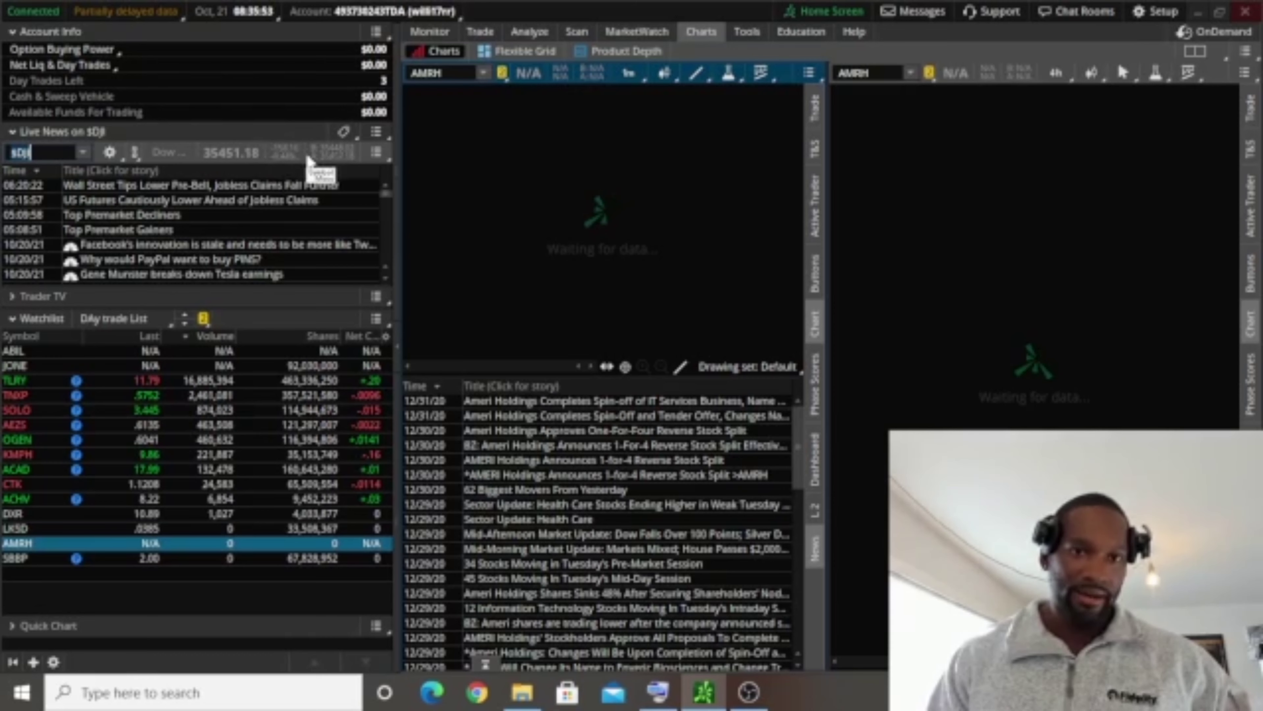
Step: Change the watchlist from the day trade list to the Personal Indexes list
{"action": "left_click", "coordinate": [145, 323]}
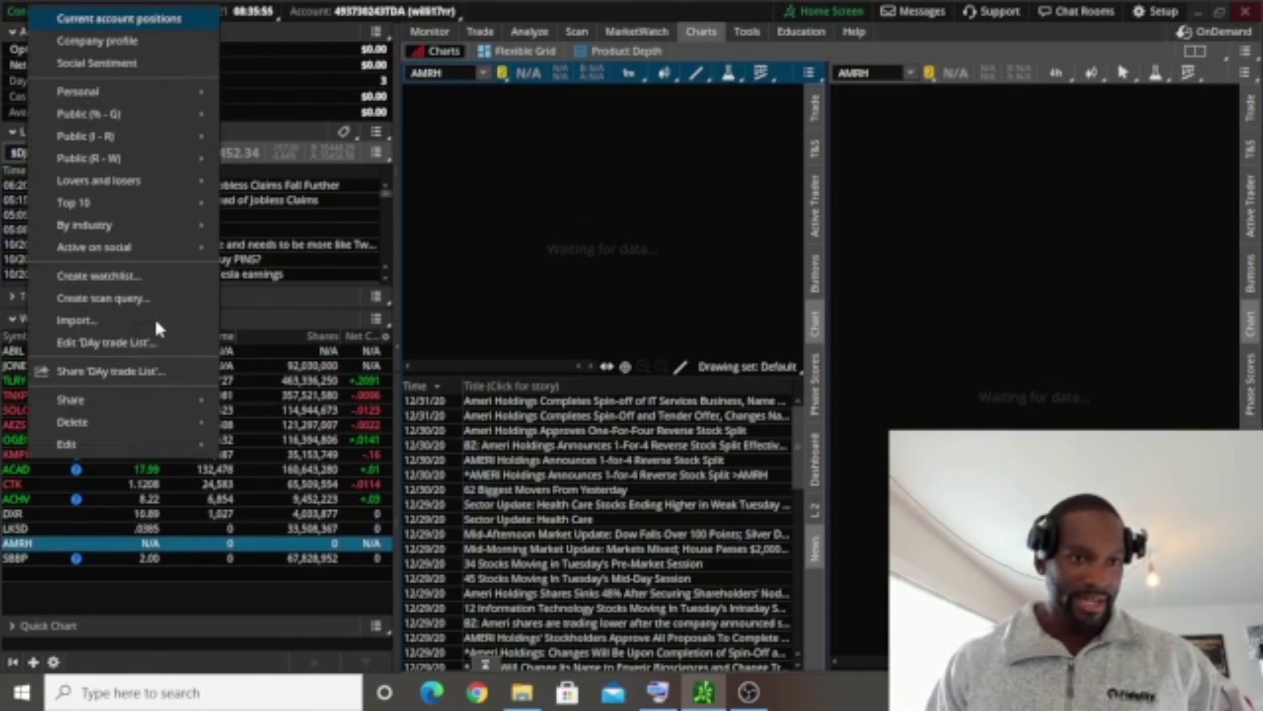
{"action": "mouse_move", "coordinate": [177, 93]}
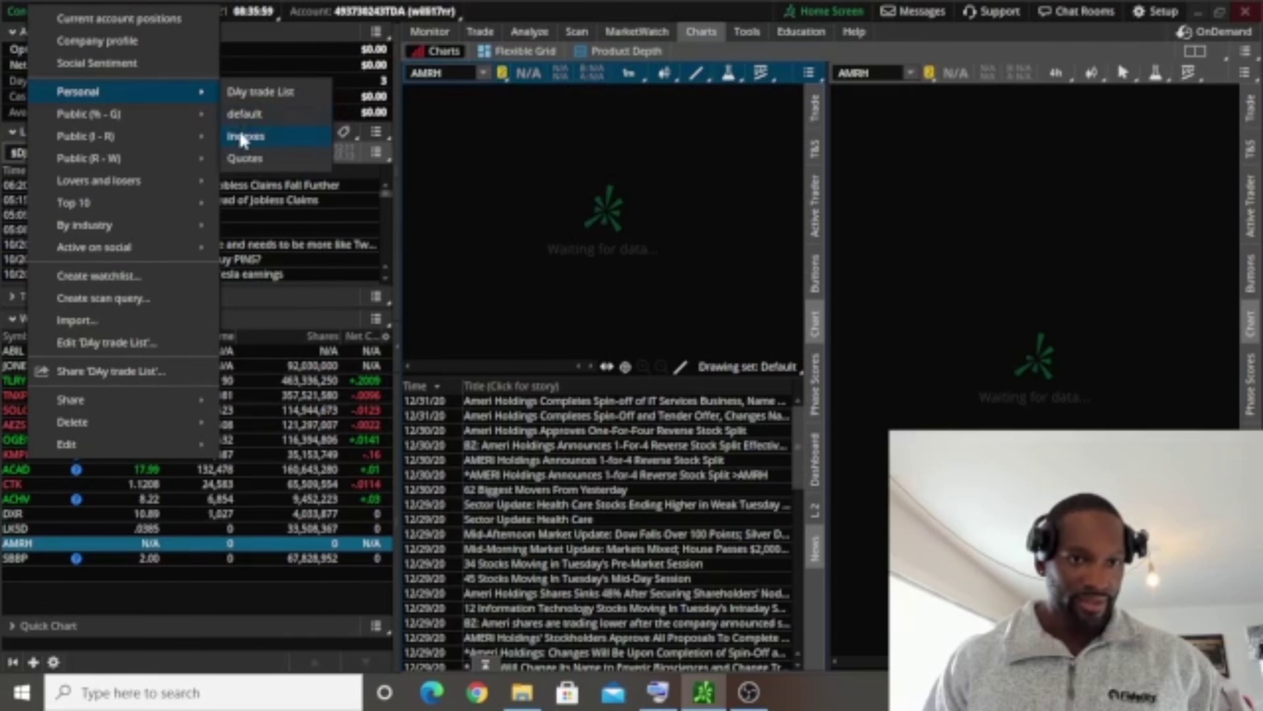
{"action": "left_click", "coordinate": [244, 137]}
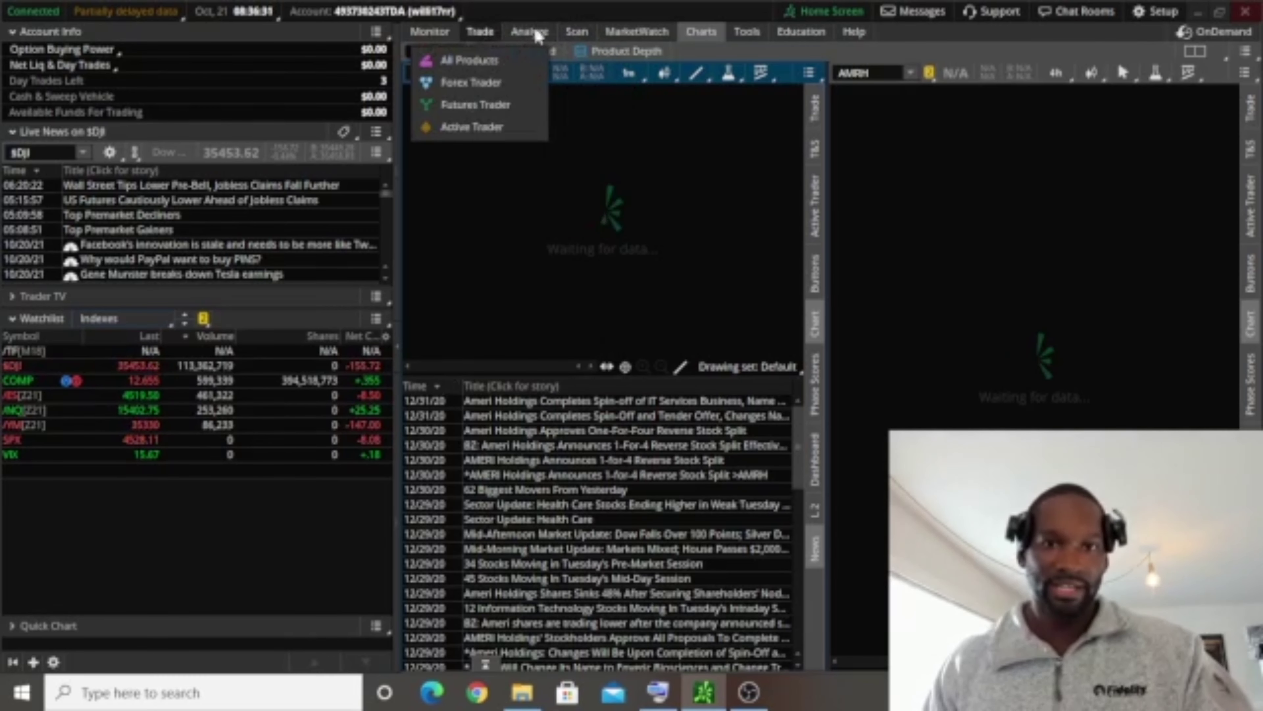
Step: Go to the MarketWatch page and show its Visualize heat map
{"action": "mouse_move", "coordinate": [636, 38]}
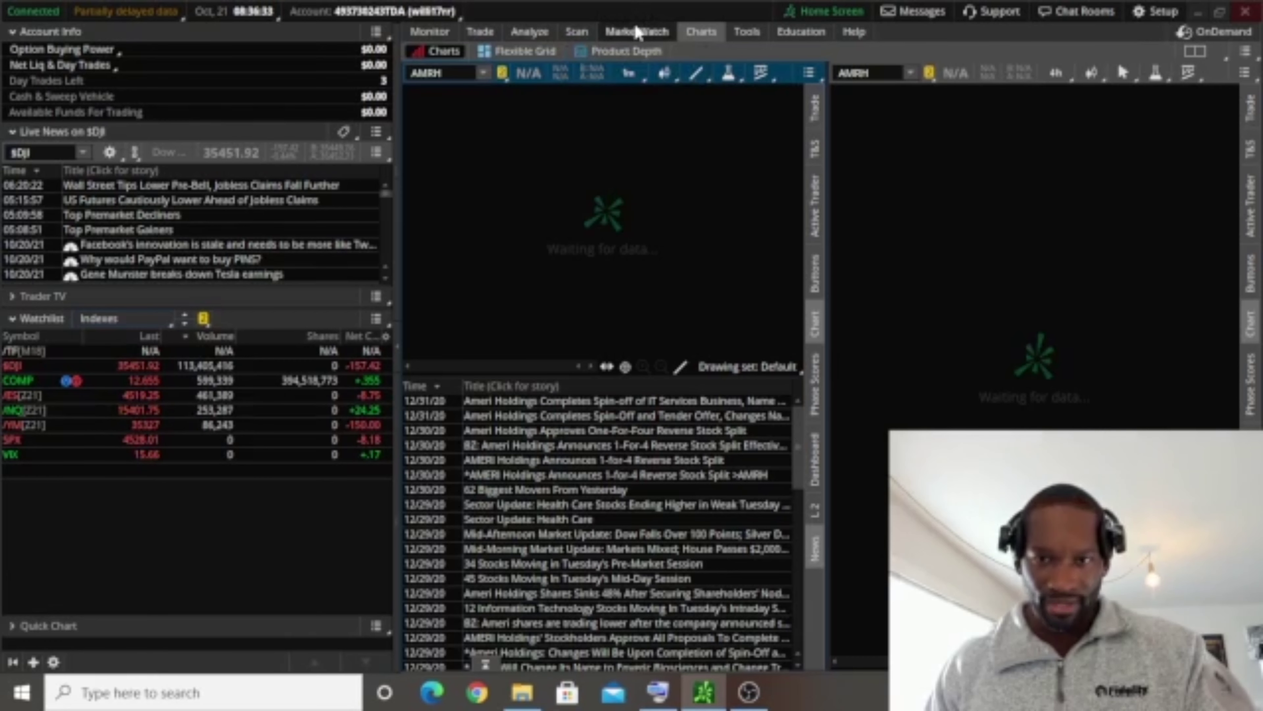
{"action": "left_click", "coordinate": [585, 32]}
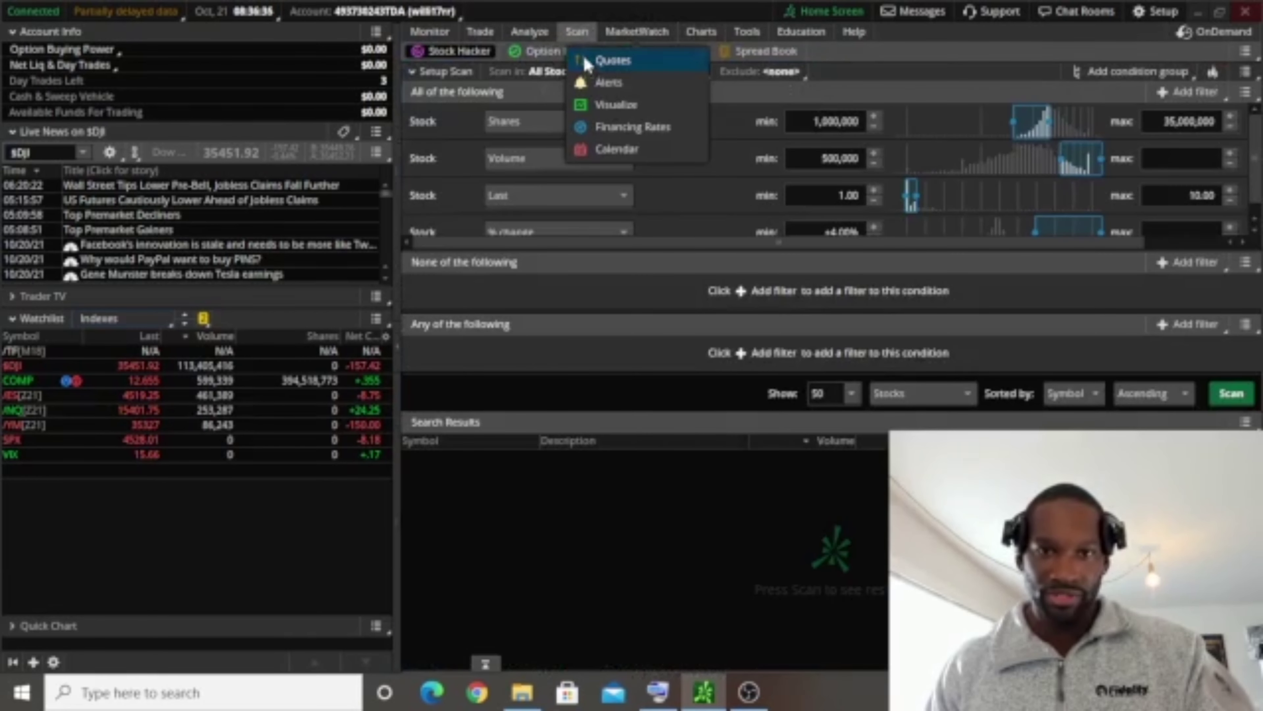
{"action": "left_click", "coordinate": [646, 31]}
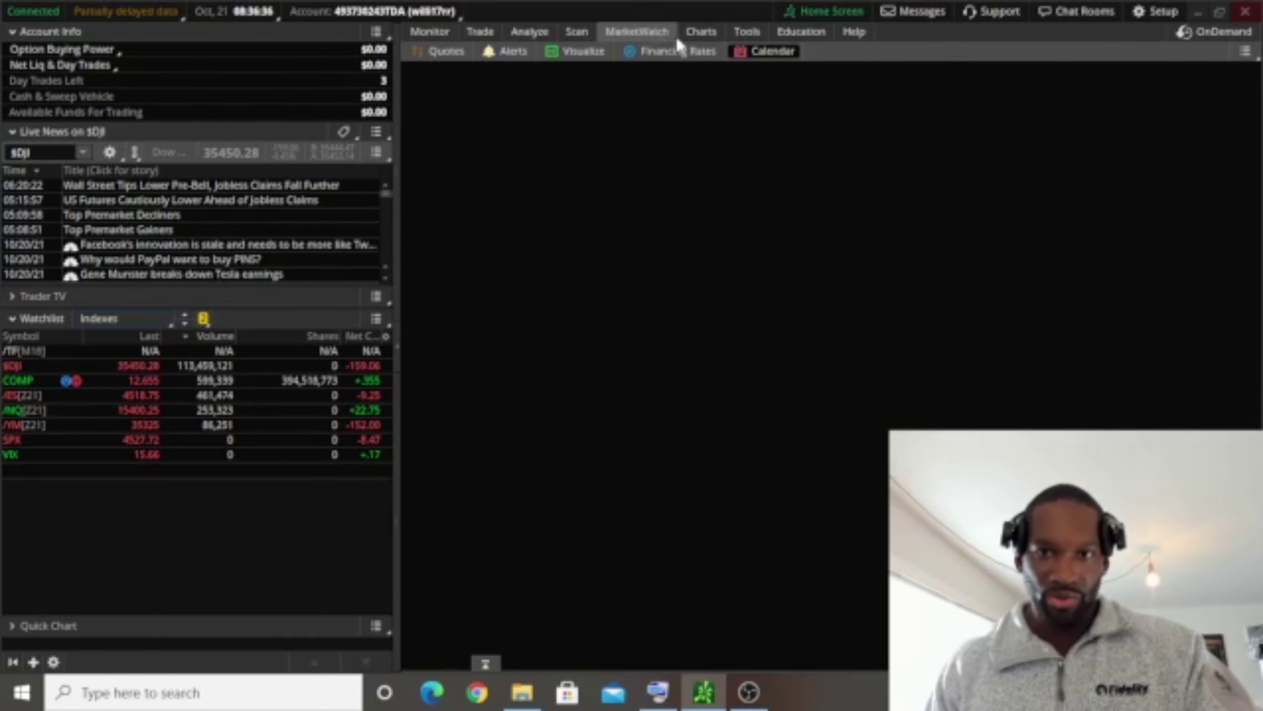
{"action": "left_click", "coordinate": [577, 51]}
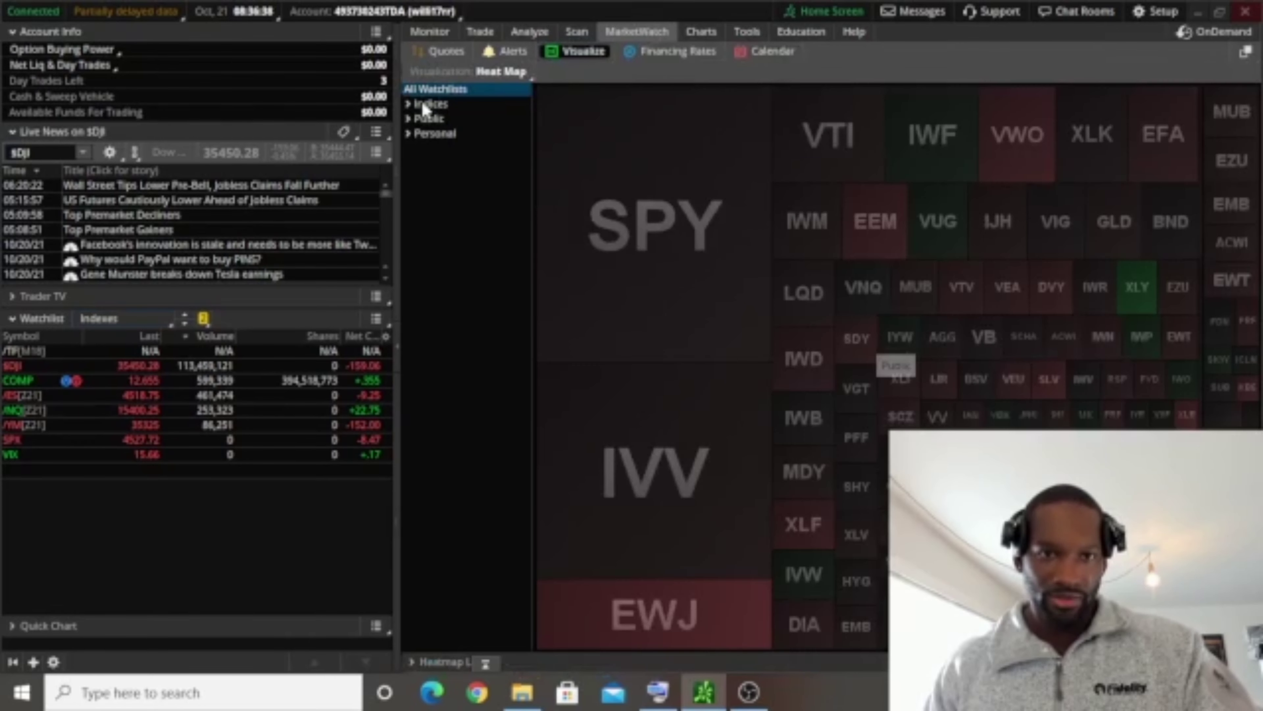
Step: Show the Indices heat map, check several tiles' quote details, then return to Charts
{"action": "left_click", "coordinate": [423, 105]}
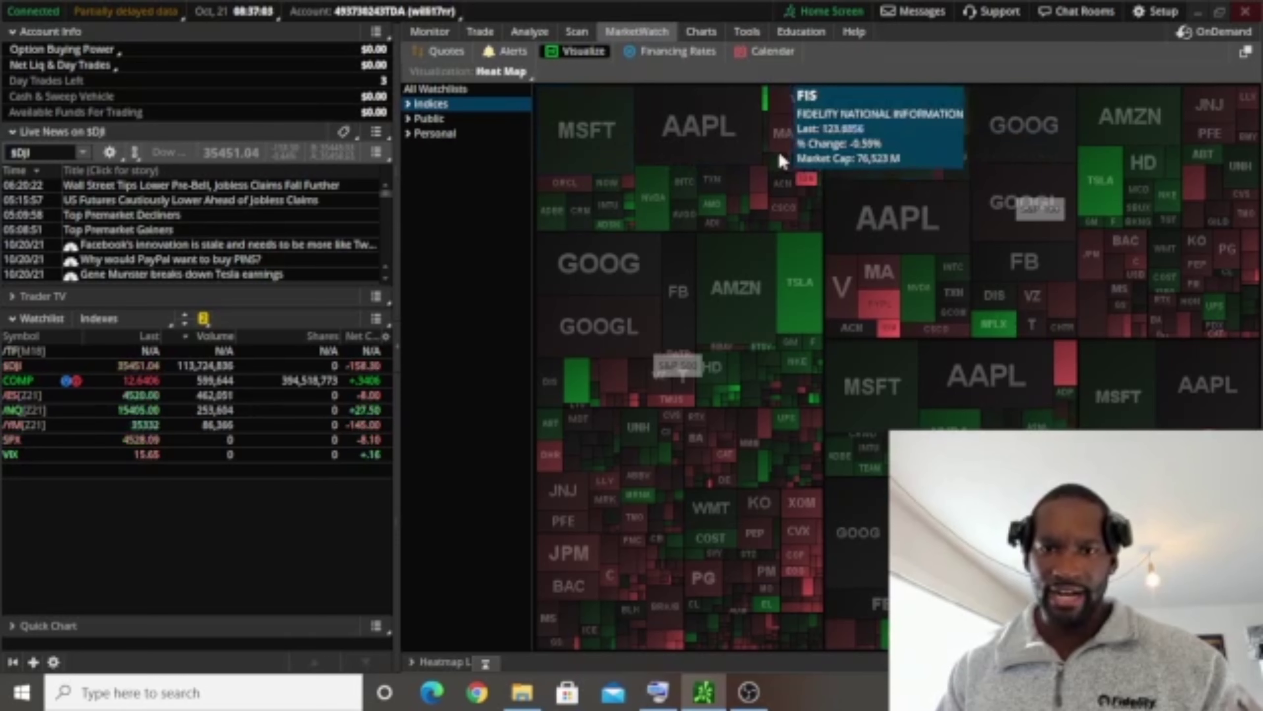
{"action": "mouse_move", "coordinate": [722, 135]}
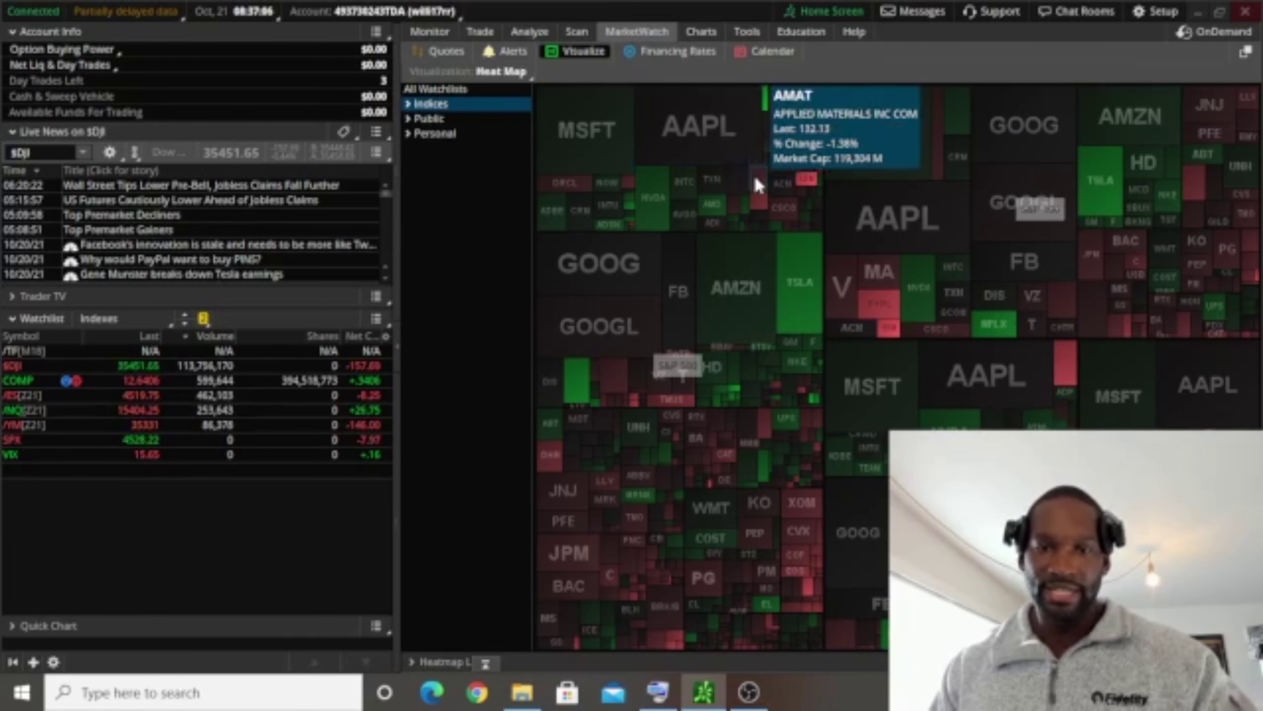
{"action": "mouse_move", "coordinate": [578, 264]}
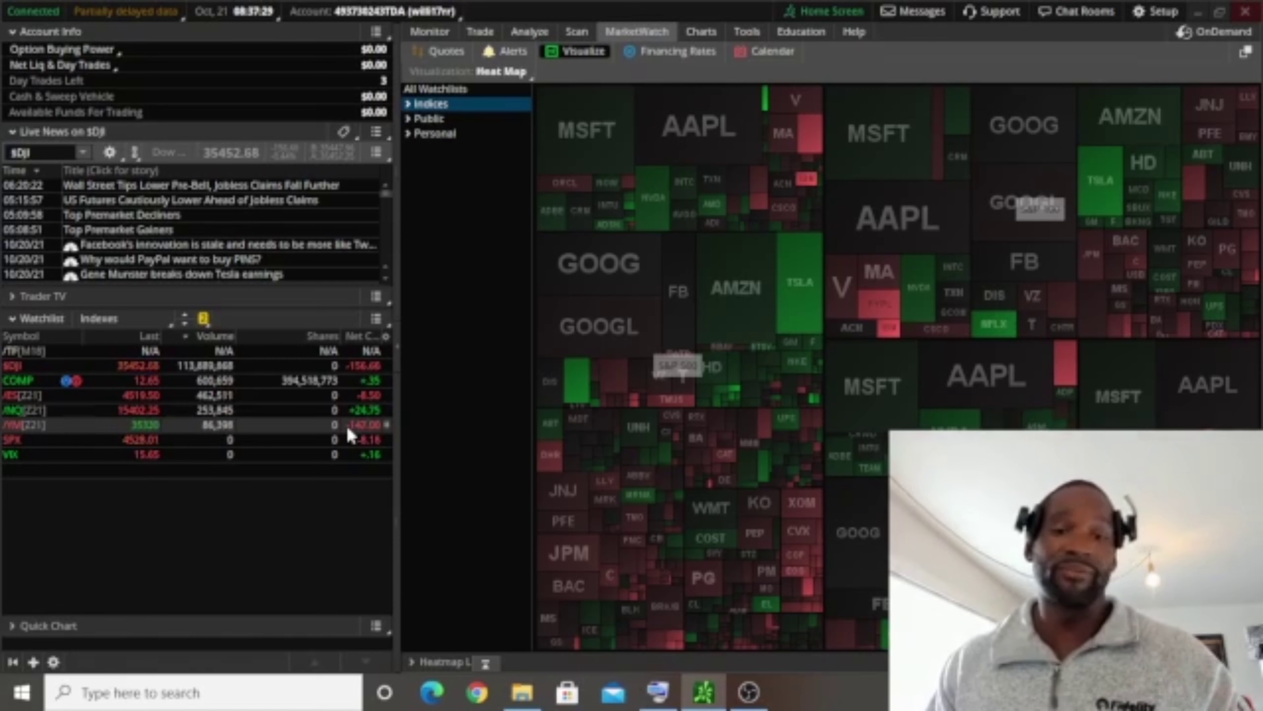
{"action": "mouse_move", "coordinate": [702, 302]}
{"action": "mouse_move", "coordinate": [875, 269]}
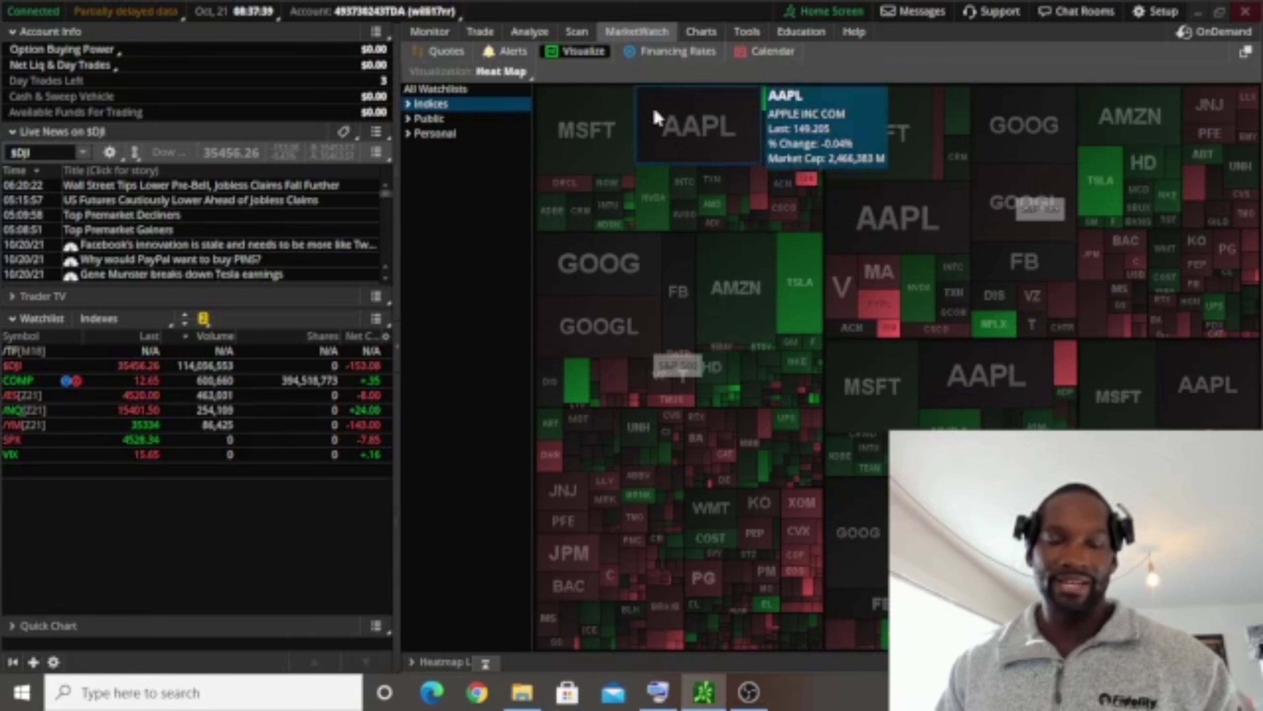
{"action": "mouse_move", "coordinate": [561, 153]}
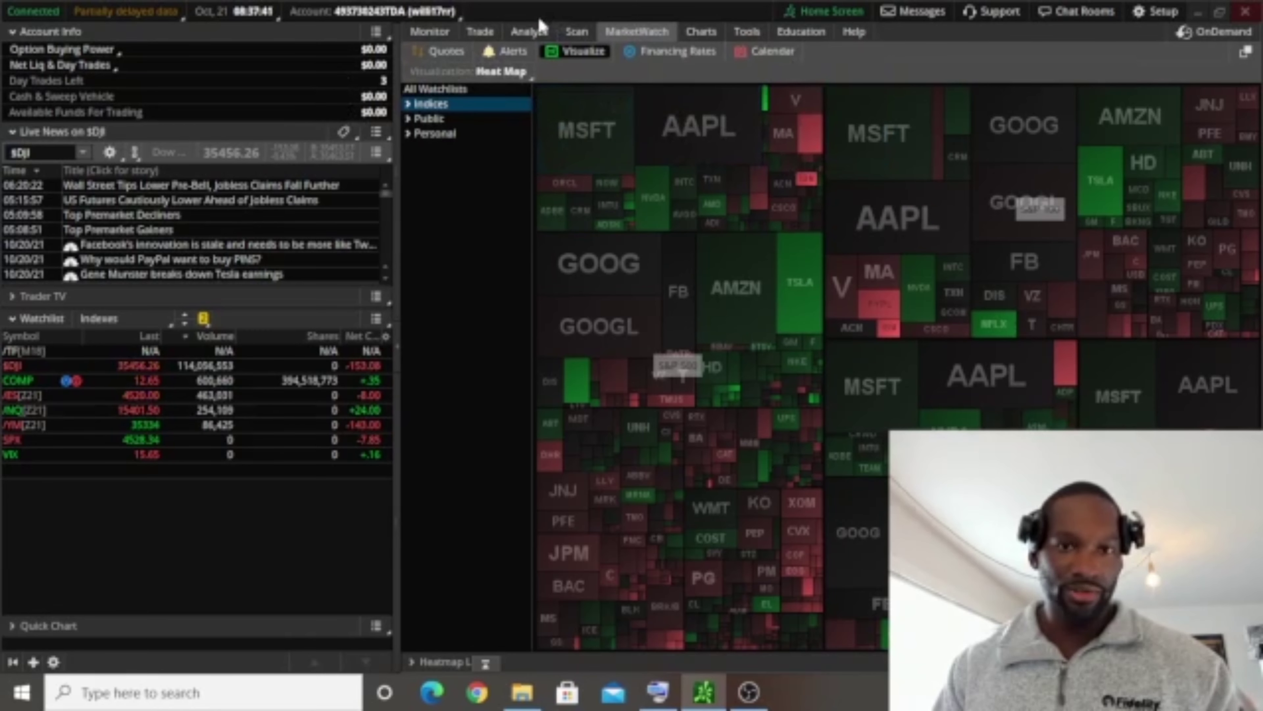
{"action": "left_click", "coordinate": [691, 31]}
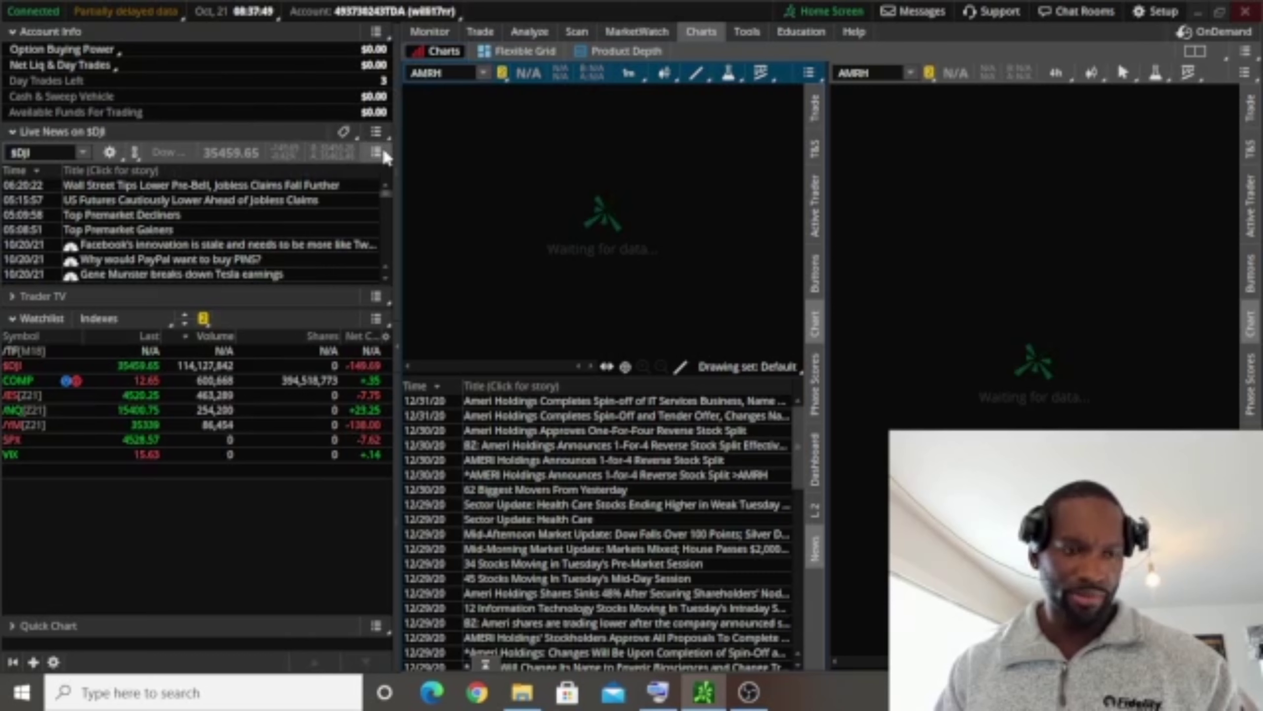
Step: Load $DJI into both charts and widen the one-day intraday chart pane
{"action": "left_click", "coordinate": [482, 73]}
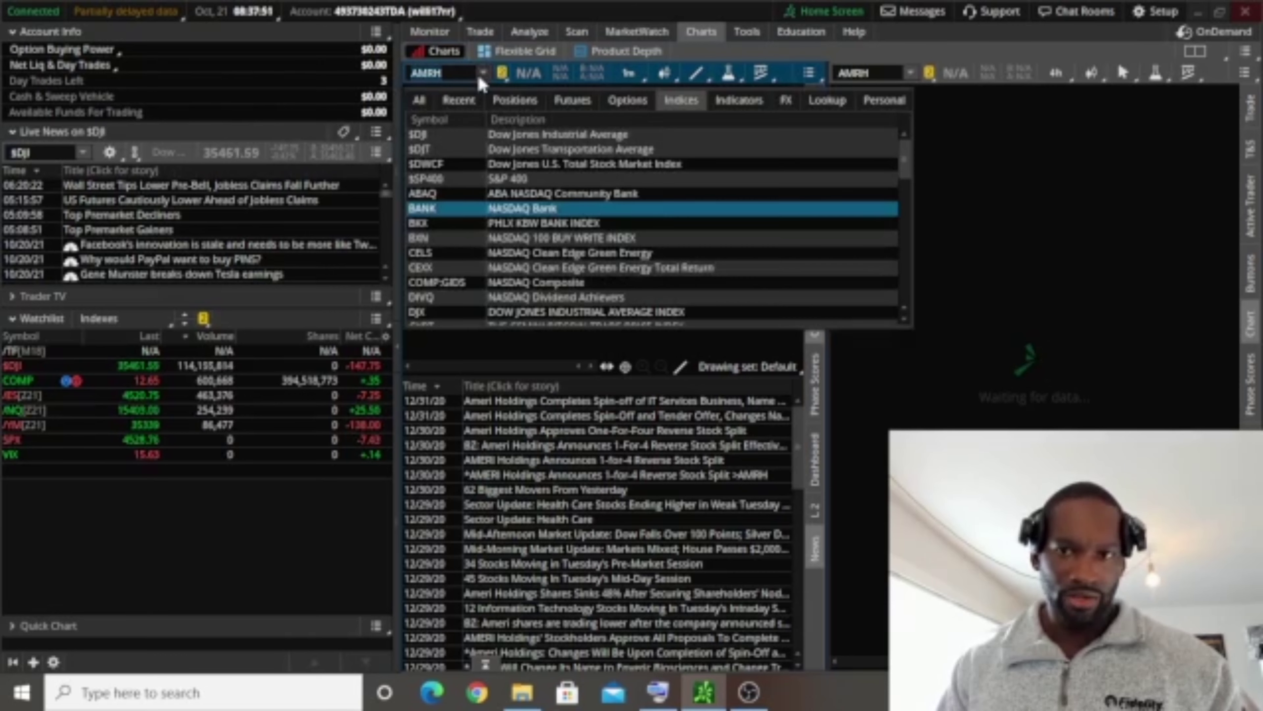
{"action": "left_click", "coordinate": [460, 135]}
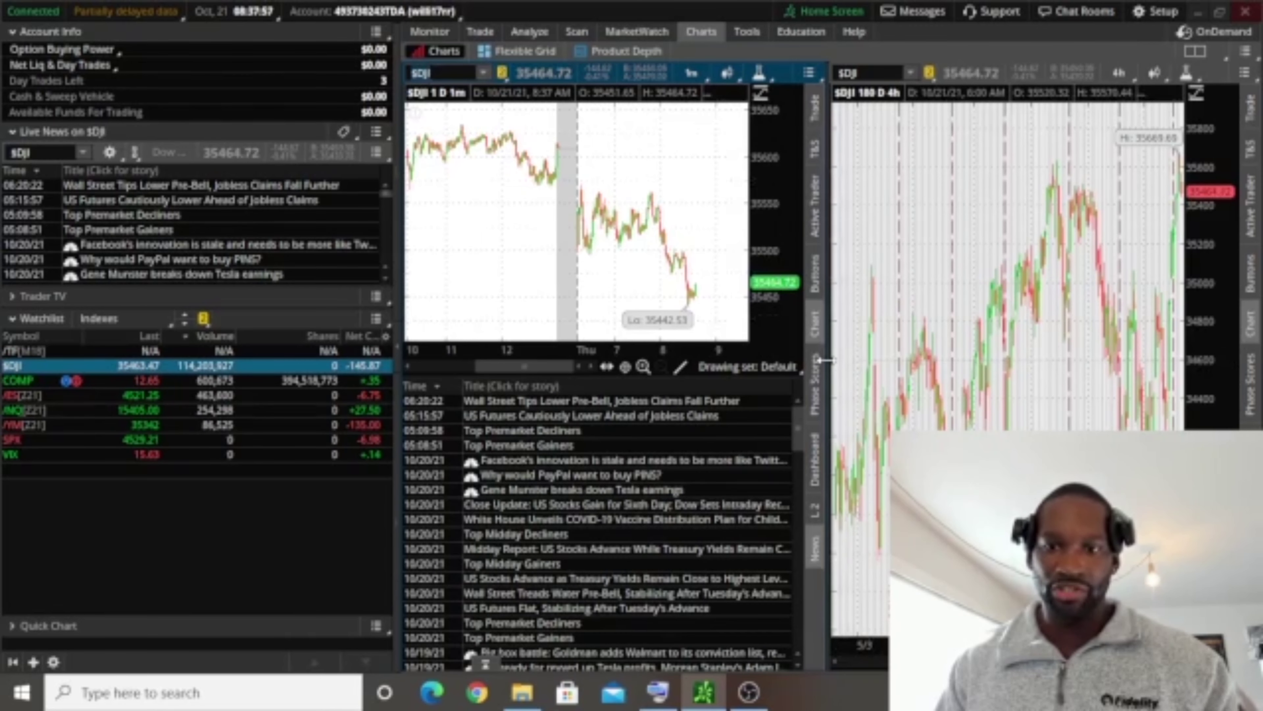
{"action": "left_click_drag", "start_coordinate": [973, 377], "coordinate": [1014, 377]}
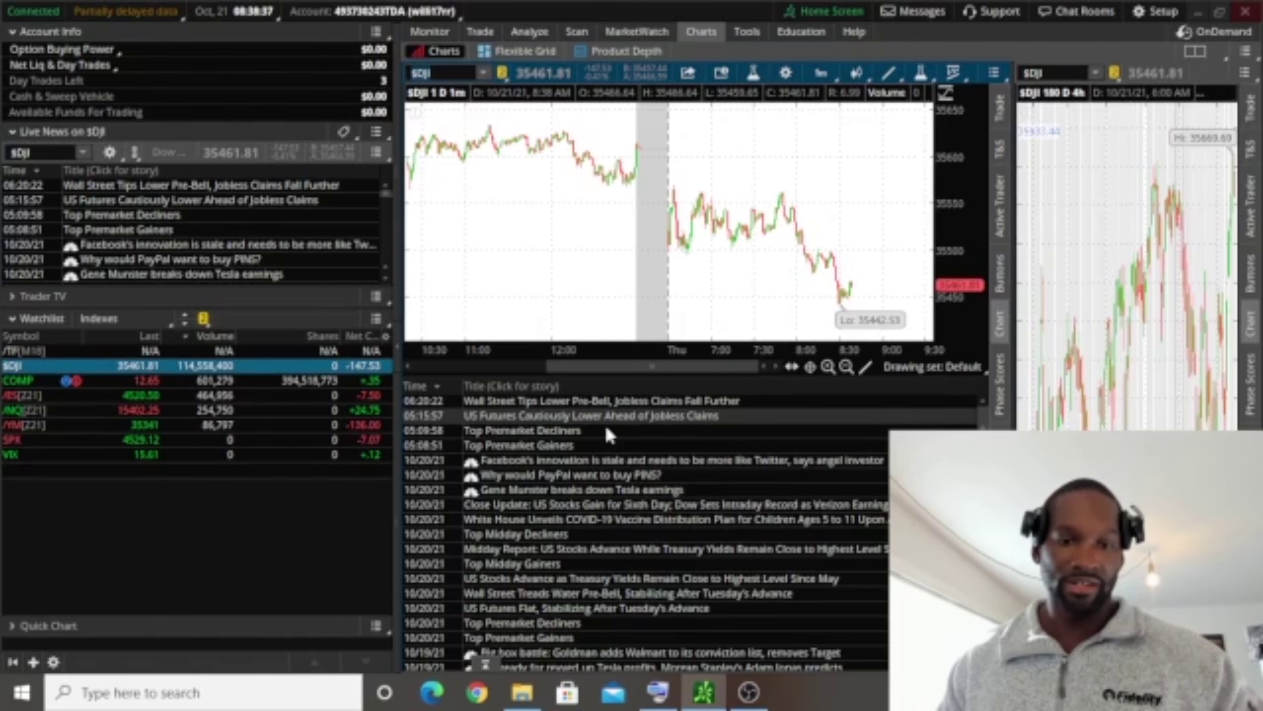
{"action": "left_click", "coordinate": [535, 431]}
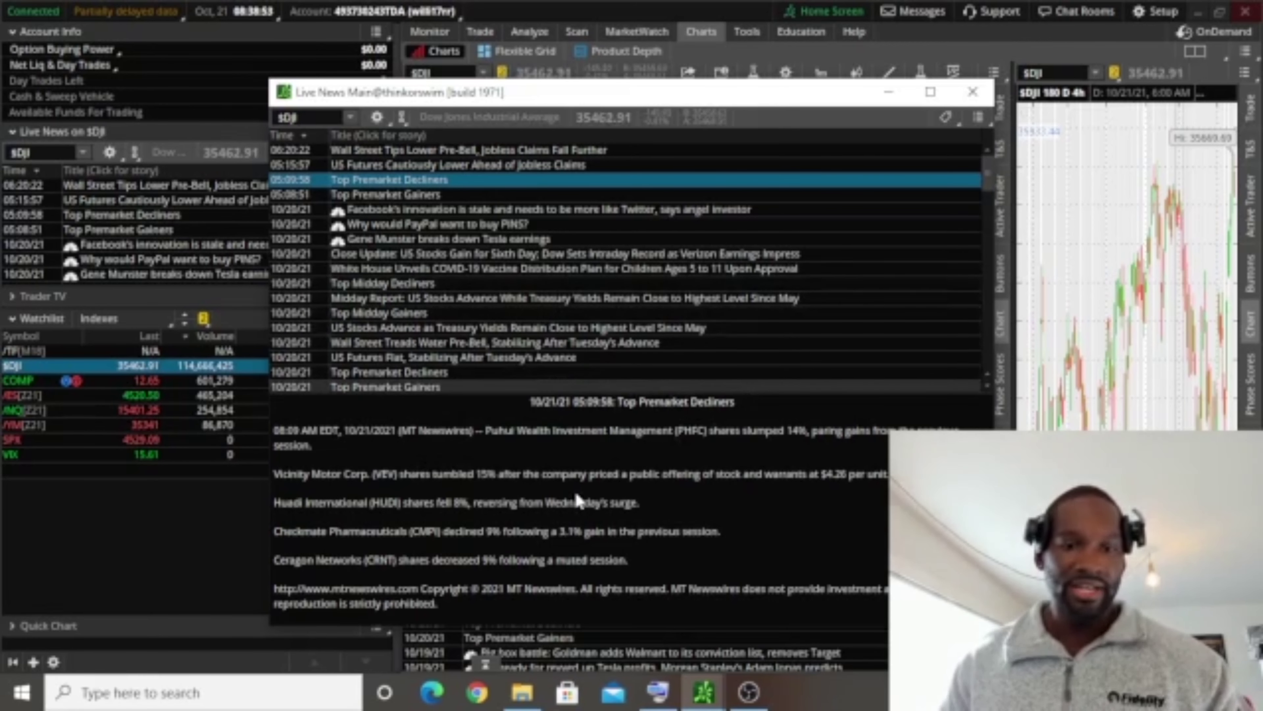
{"action": "left_click", "coordinate": [421, 228]}
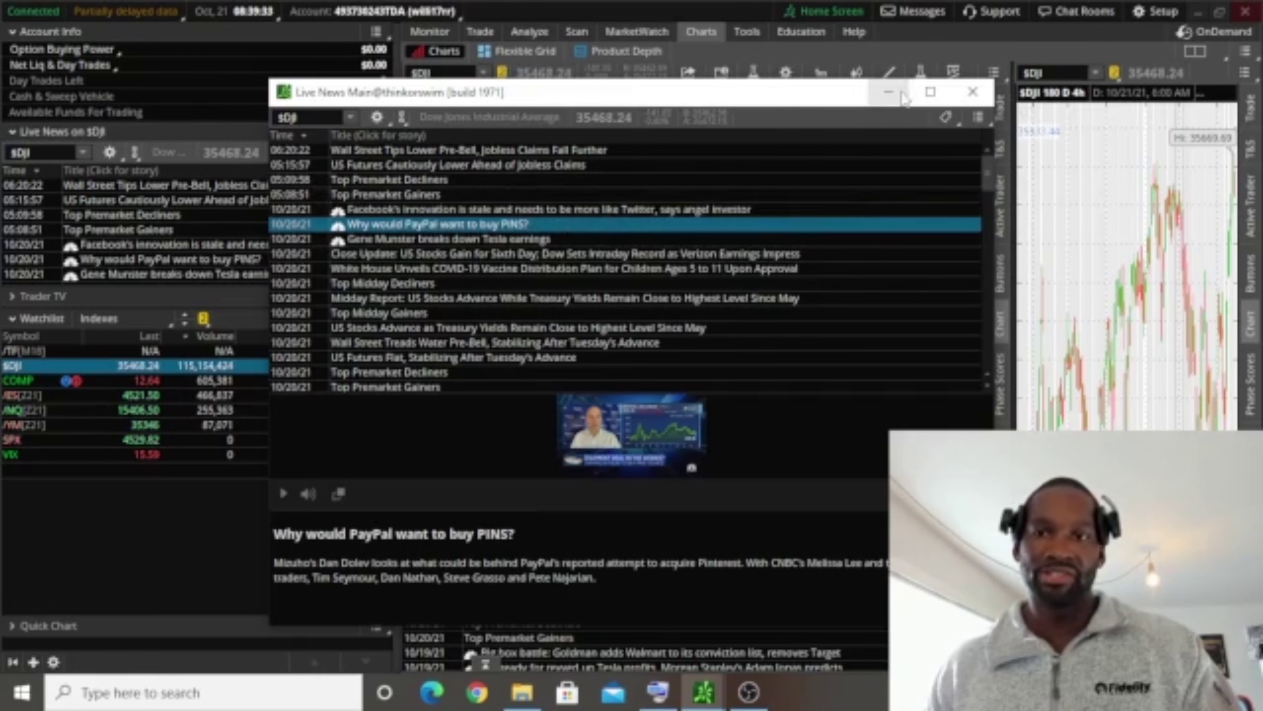
{"action": "left_click", "coordinate": [888, 92]}
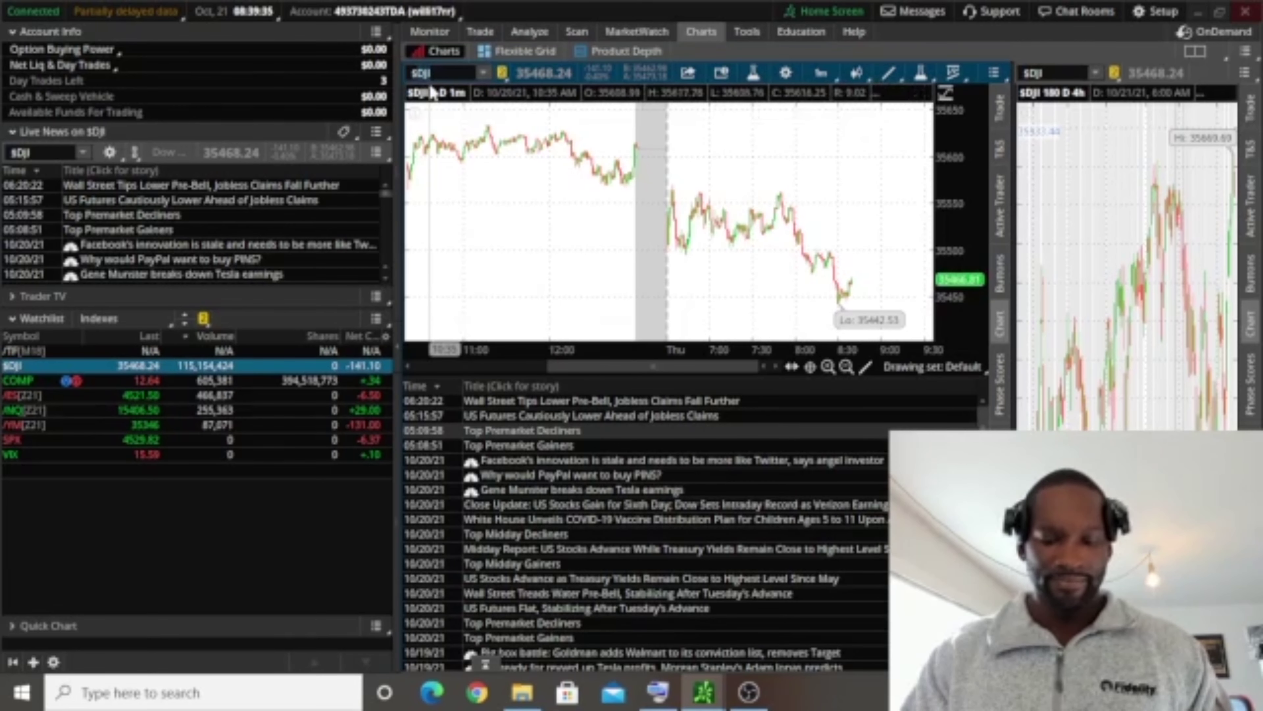
Step: Chart PINS and switch the grid to a single full-width chart
{"action": "type", "text": "PINS"}
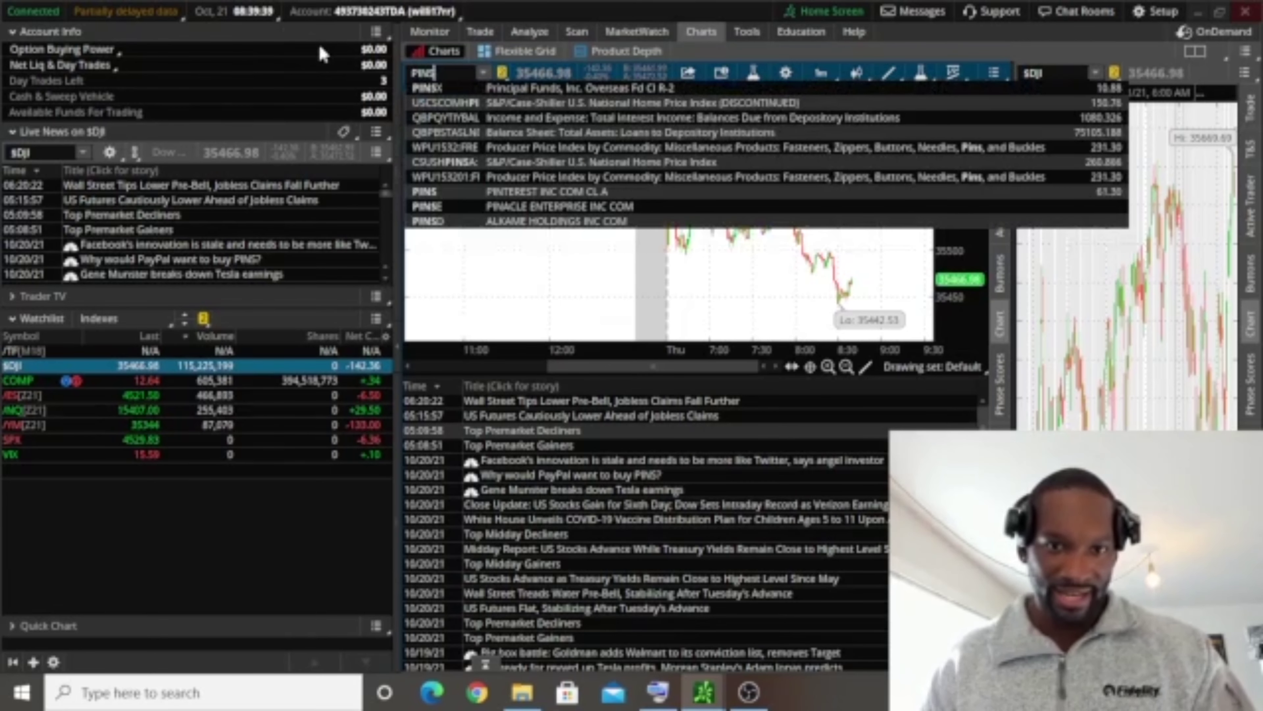
{"action": "left_click", "coordinate": [436, 200]}
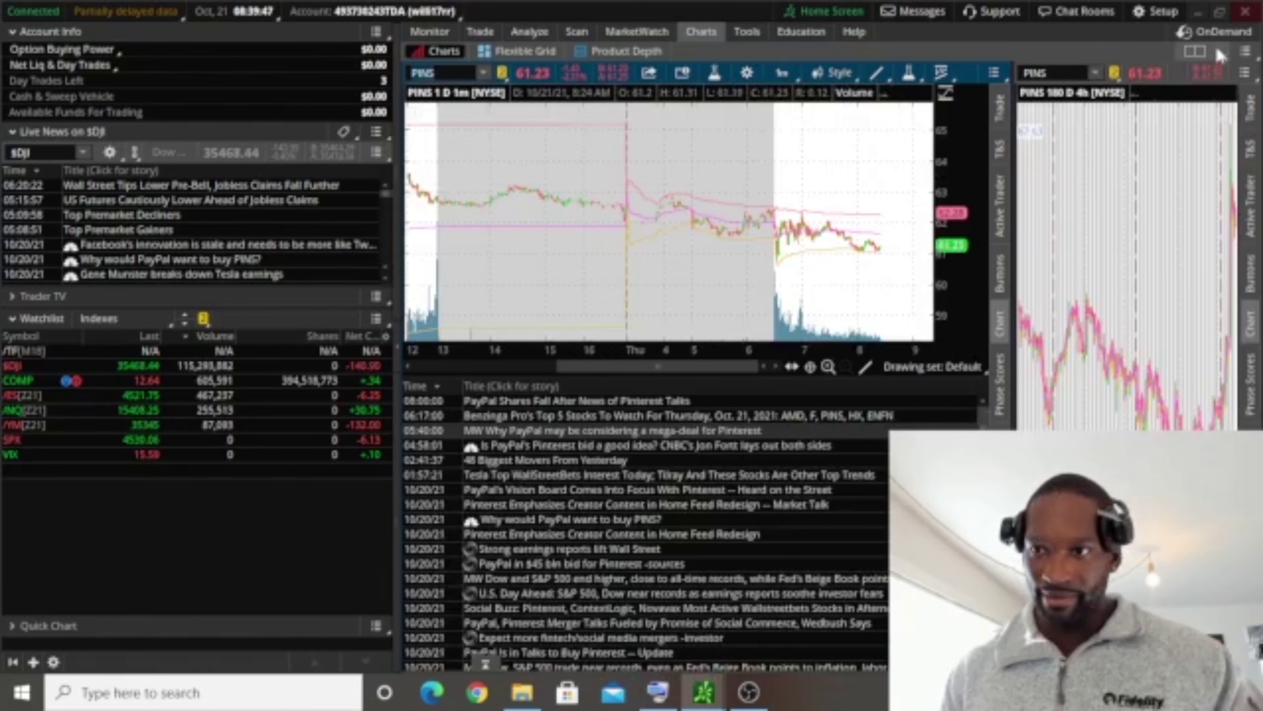
{"action": "left_click", "coordinate": [1217, 53]}
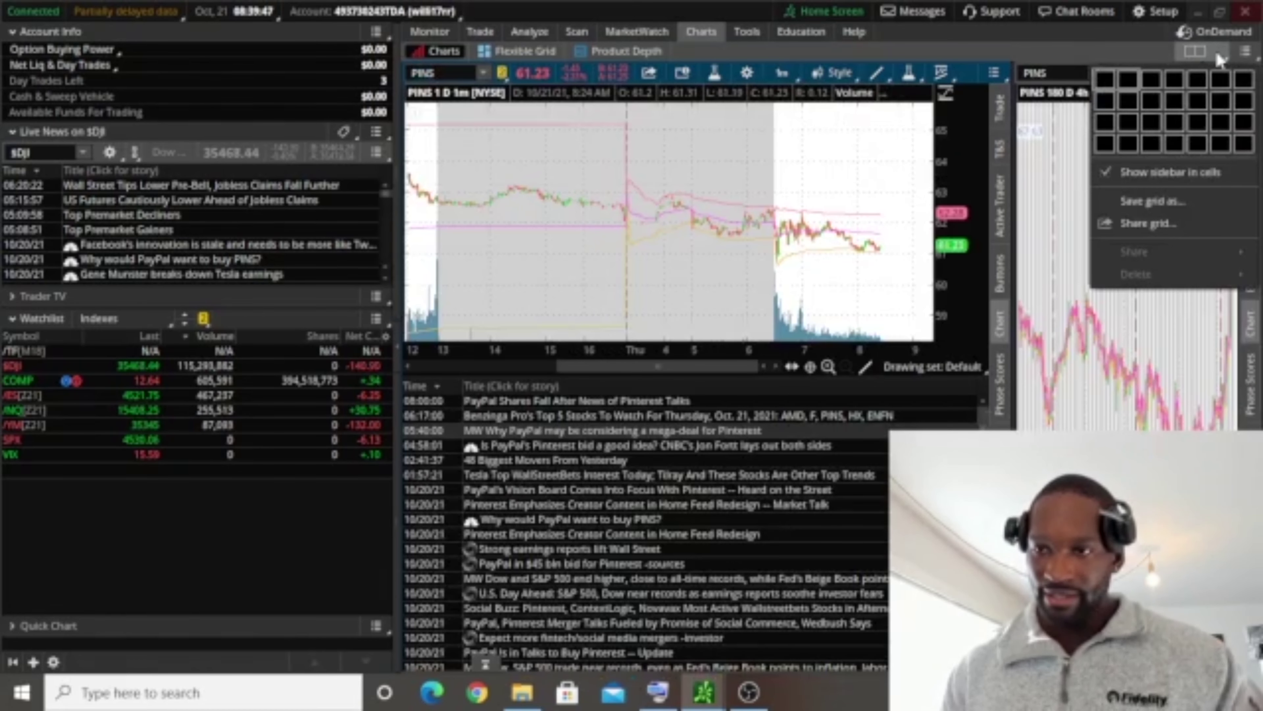
{"action": "left_click", "coordinate": [1104, 79]}
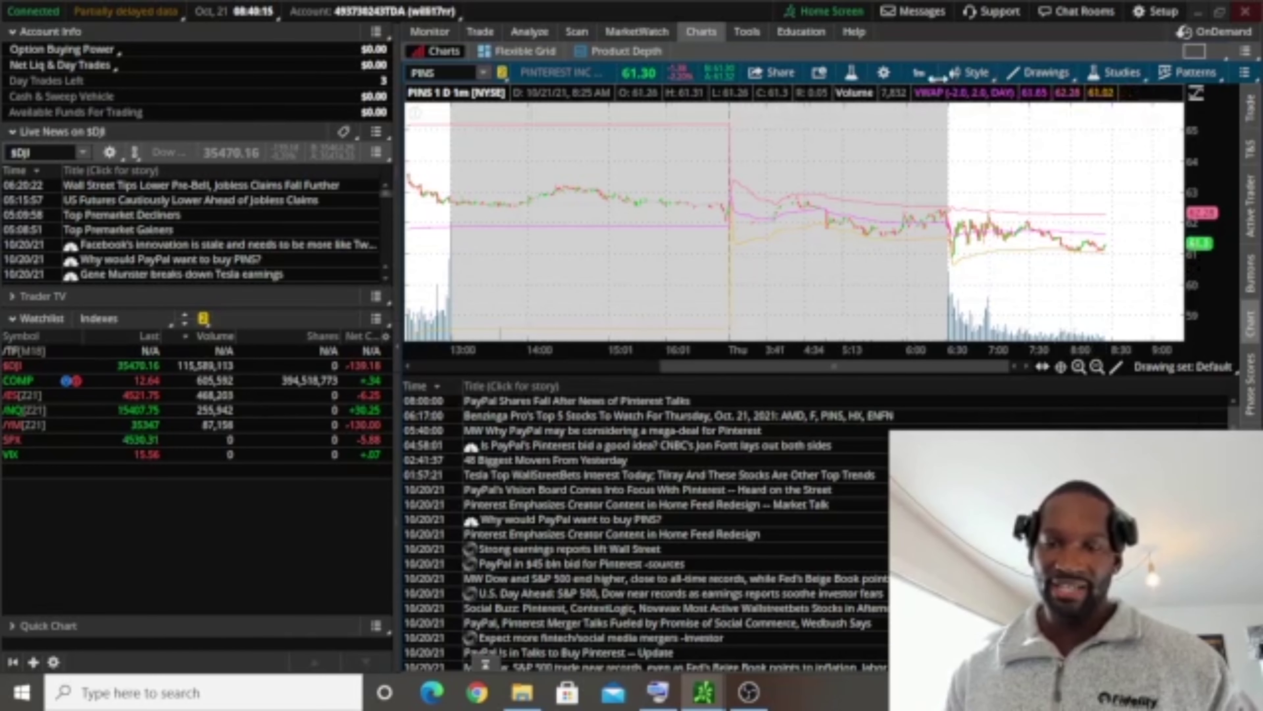
Step: Open the time frame list on the PINS 1-minute chart
{"action": "left_click", "coordinate": [919, 73]}
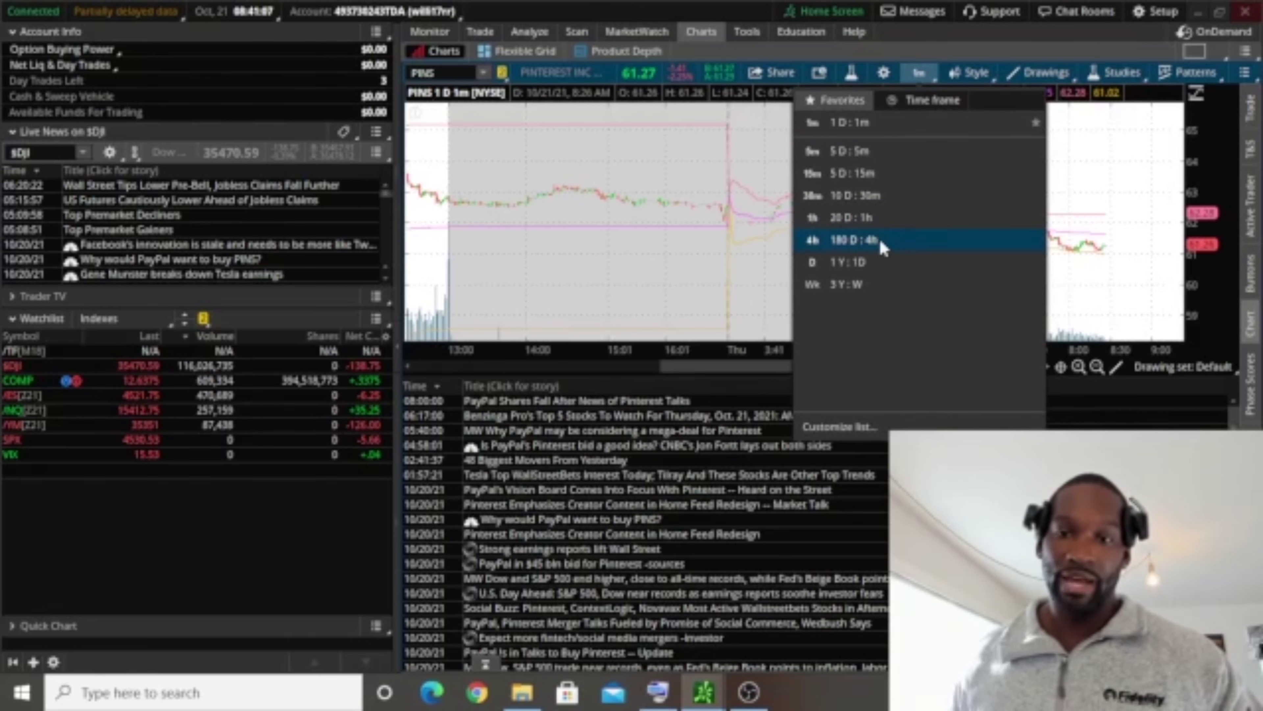
Step: Try the 1 Y:1D and 180 D:4h time frames, settling on 1 Y:1D daily bars
{"action": "left_click", "coordinate": [837, 263]}
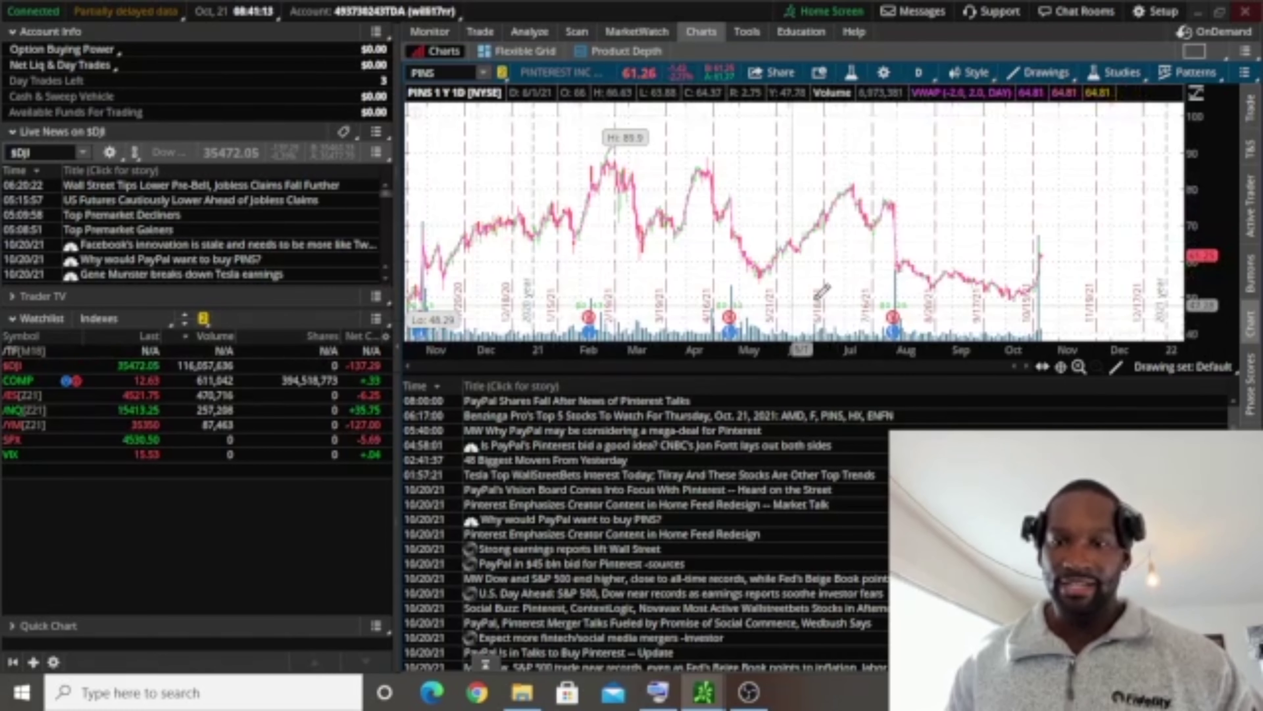
{"action": "left_click", "coordinate": [918, 72]}
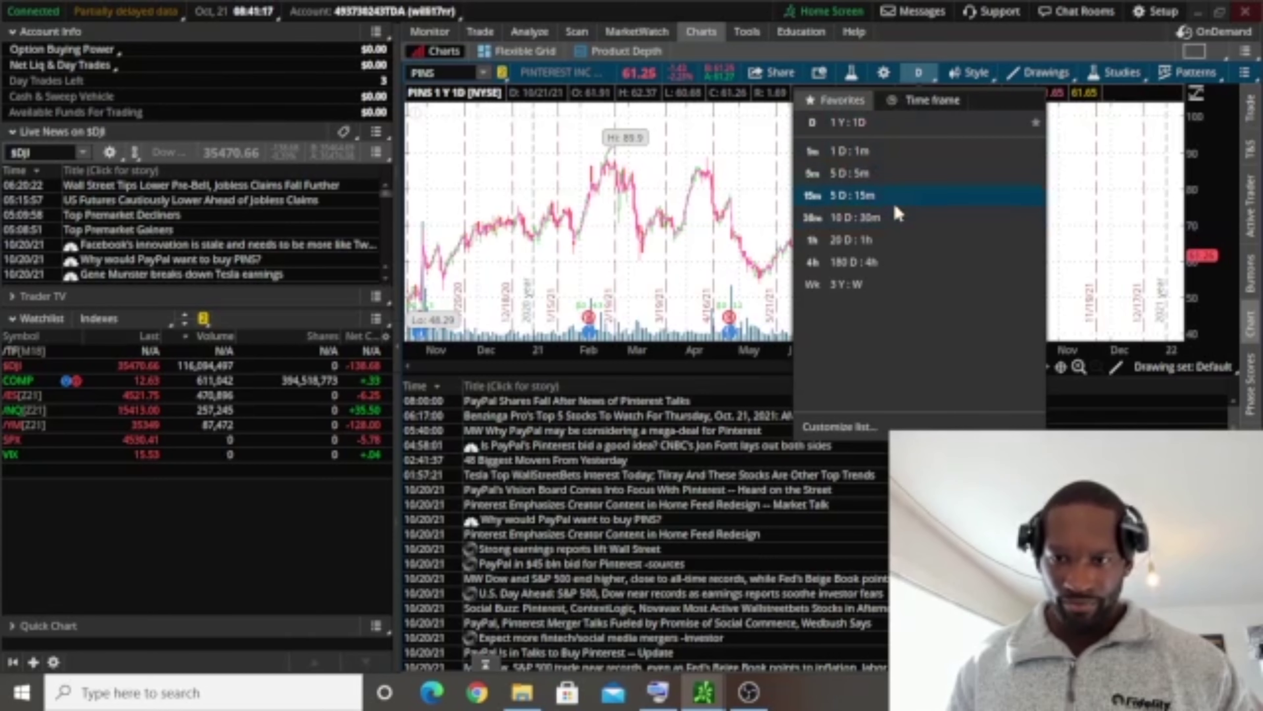
{"action": "left_click", "coordinate": [873, 268]}
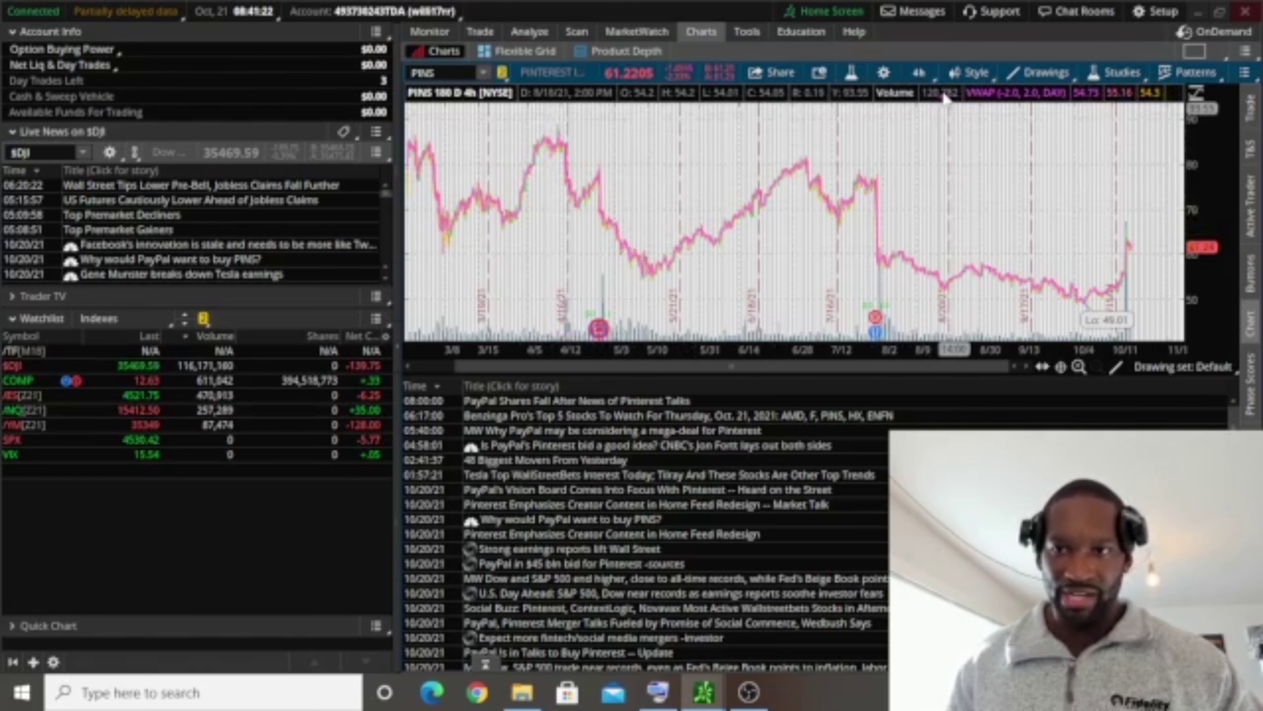
{"action": "left_click", "coordinate": [918, 72]}
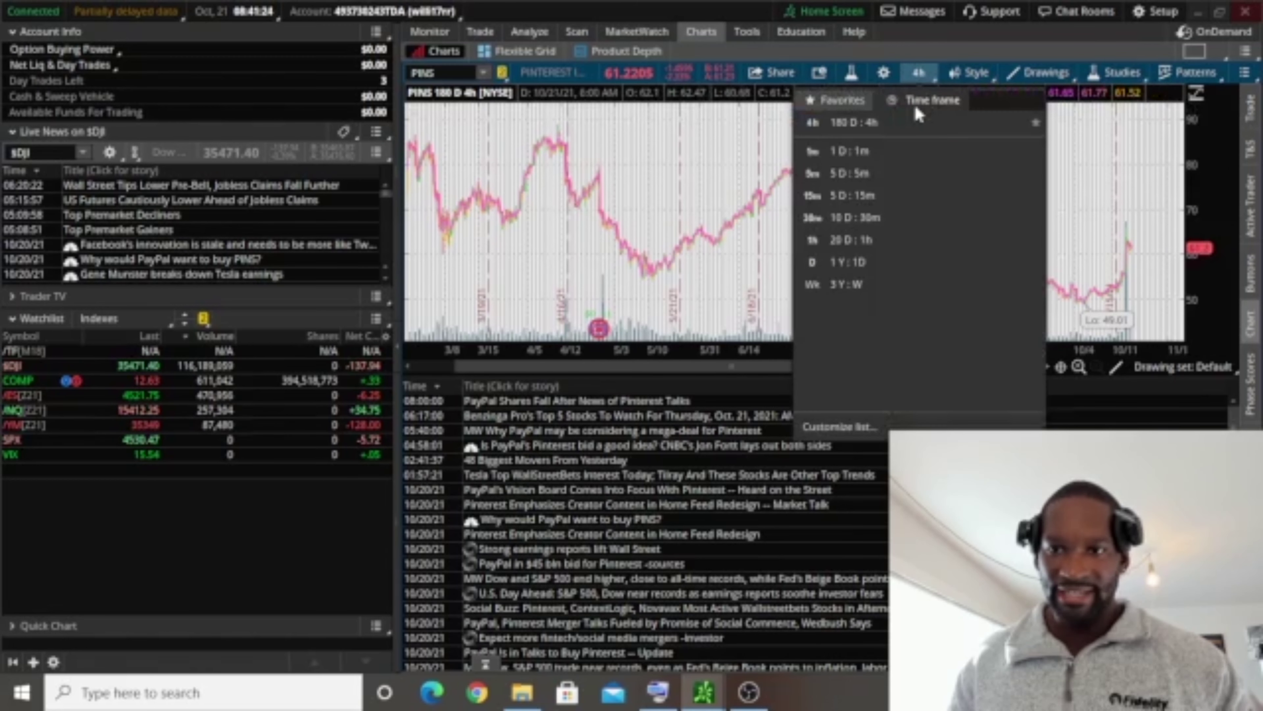
{"action": "left_click", "coordinate": [838, 269]}
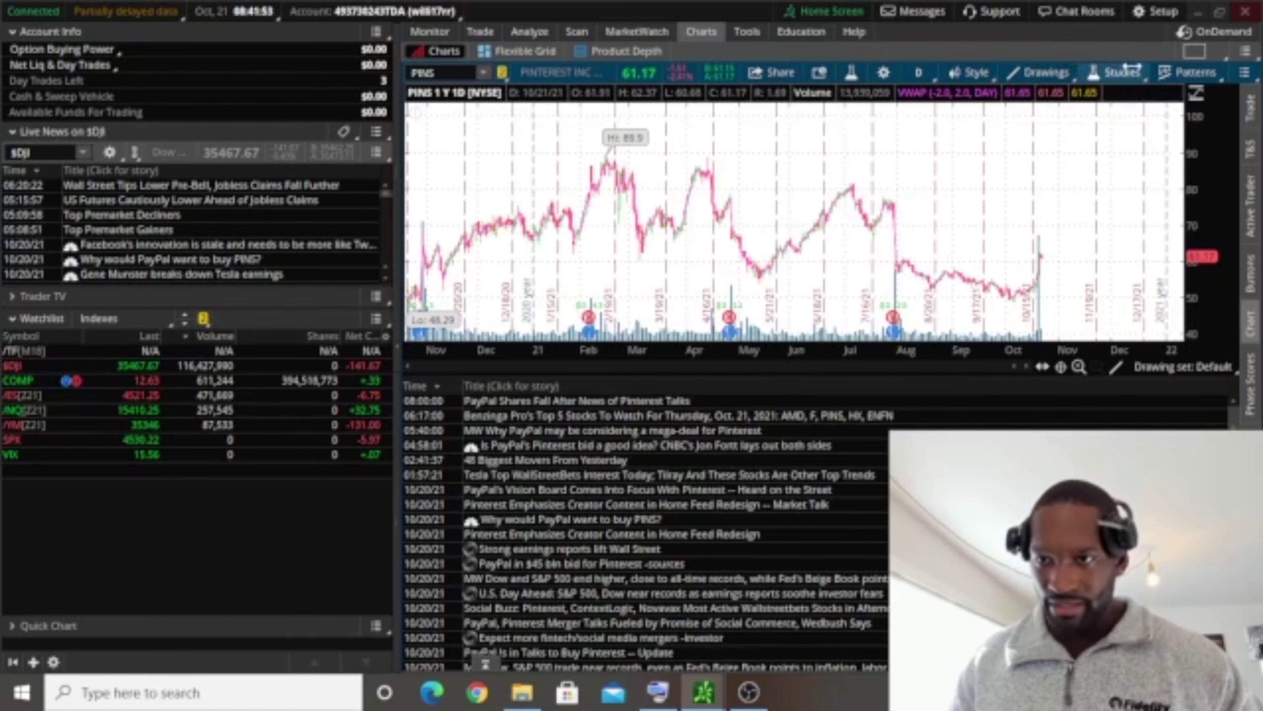
Step: Draw a horizontal resistance line from the February high near 89.9 to the chart's right edge
{"action": "left_click", "coordinate": [1039, 72]}
{"action": "mouse_move", "coordinate": [1028, 194]}
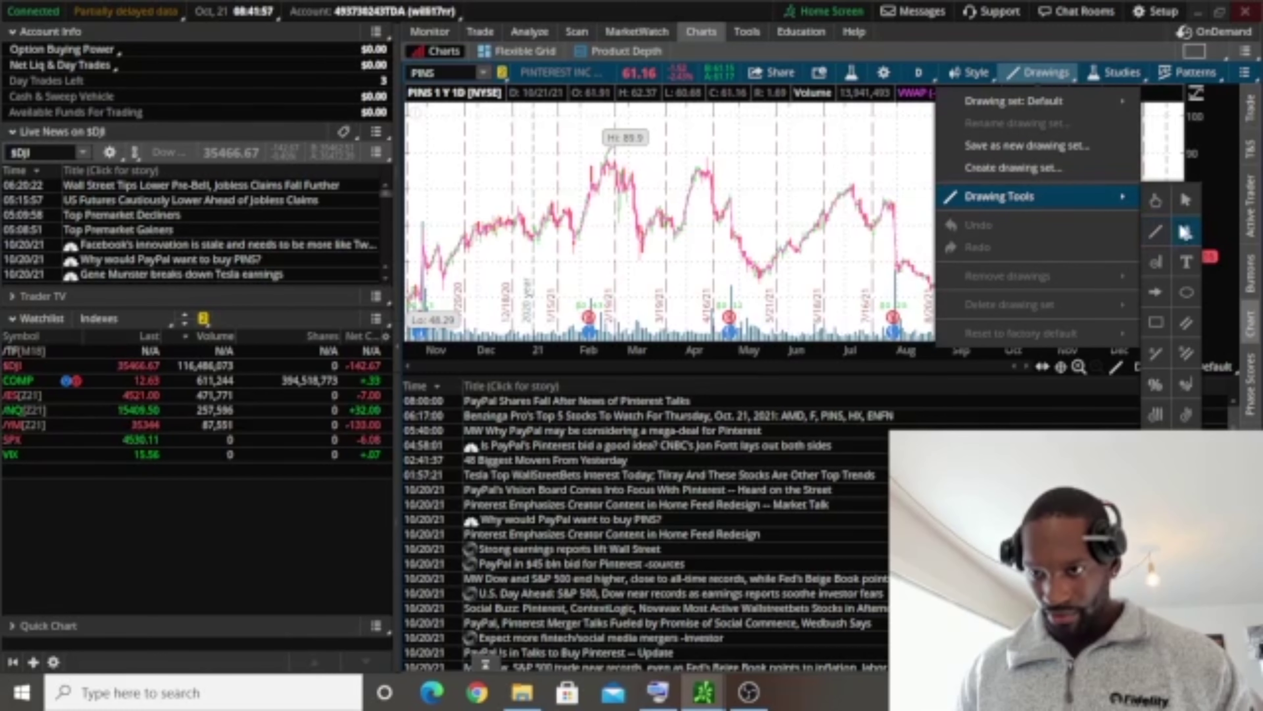
{"action": "left_click", "coordinate": [1156, 232]}
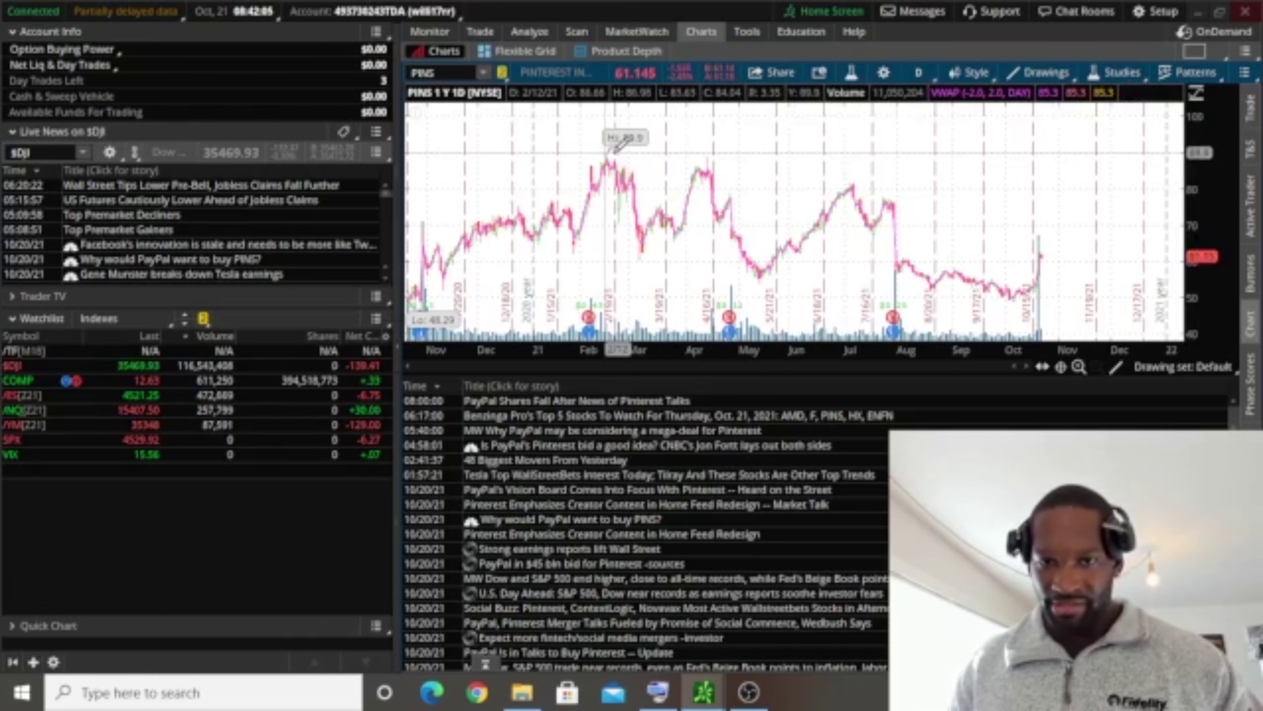
{"action": "mouse_move", "coordinate": [622, 145]}
{"action": "left_mouse_down"}
{"action": "mouse_move", "coordinate": [762, 141]}
{"action": "mouse_move", "coordinate": [611, 137]}
{"action": "left_mouse_up"}
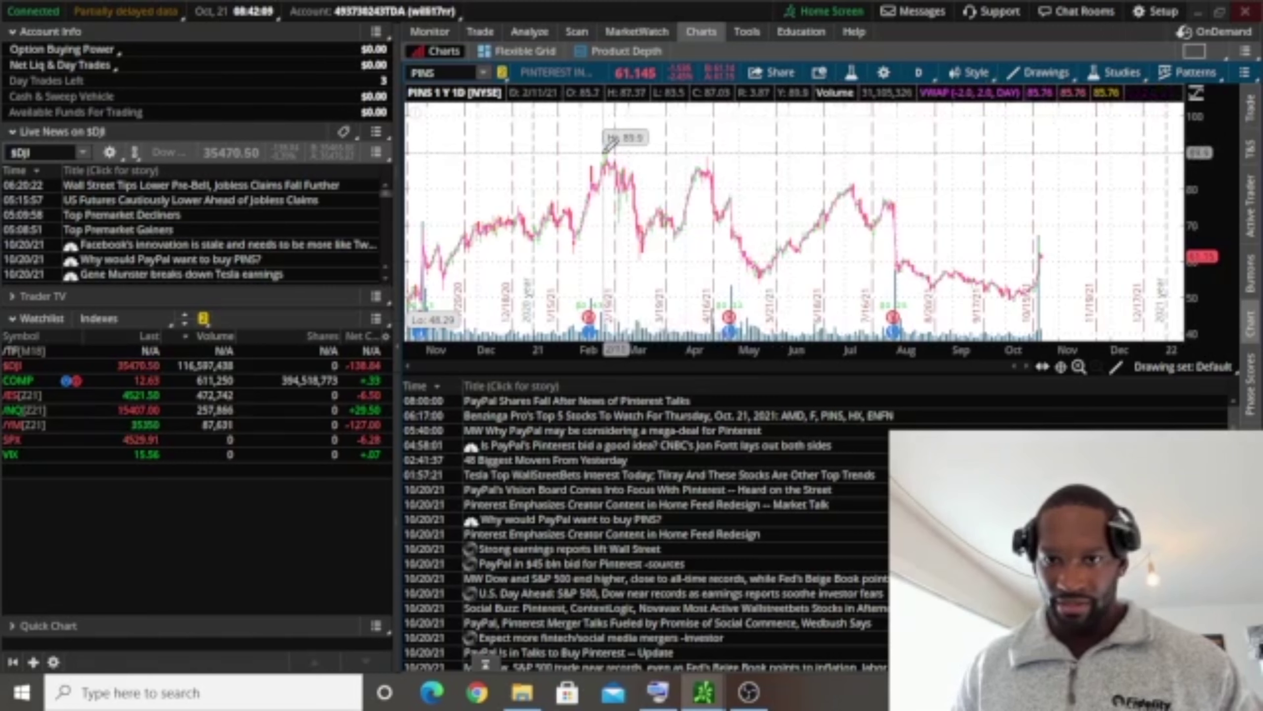
{"action": "mouse_move", "coordinate": [603, 152]}
{"action": "left_mouse_down"}
{"action": "mouse_move", "coordinate": [795, 162]}
{"action": "mouse_move", "coordinate": [960, 132]}
{"action": "mouse_move", "coordinate": [1013, 139]}
{"action": "mouse_move", "coordinate": [1022, 167]}
{"action": "mouse_move", "coordinate": [1063, 153]}
{"action": "left_mouse_up"}
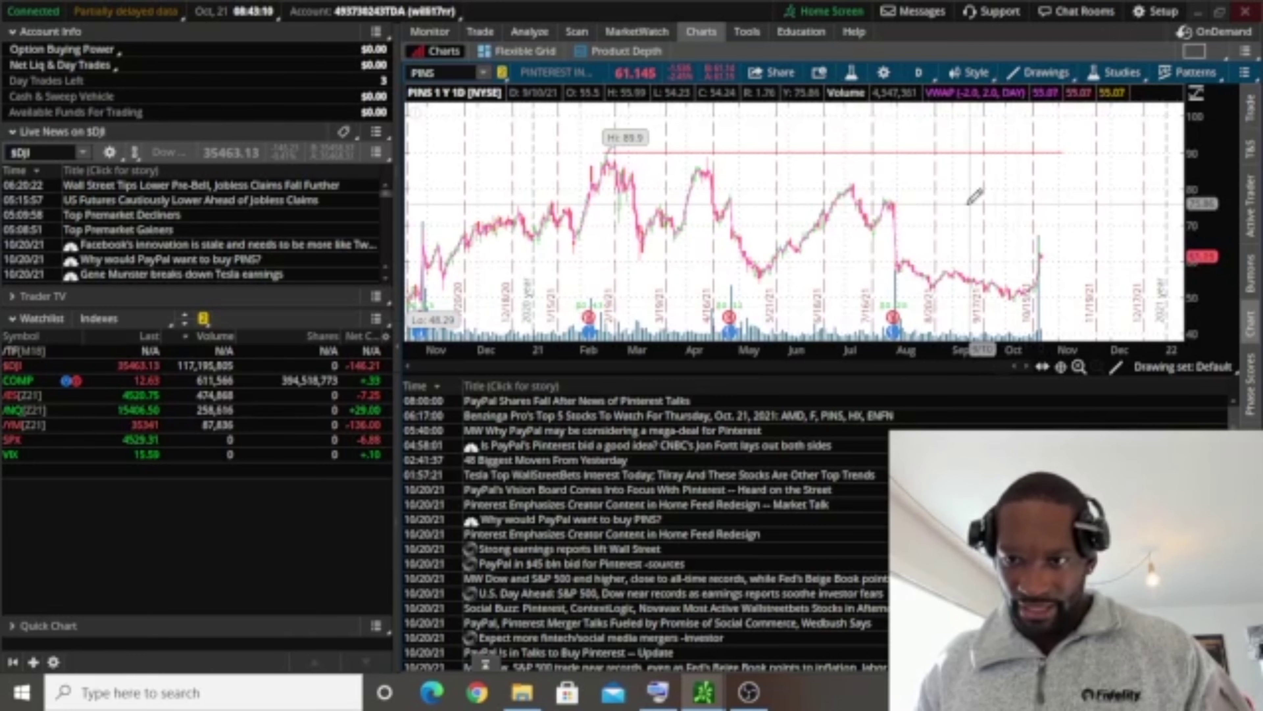
{"action": "scroll", "coordinate": [1059, 205], "scroll_direction": "up", "scroll_amount": 5}
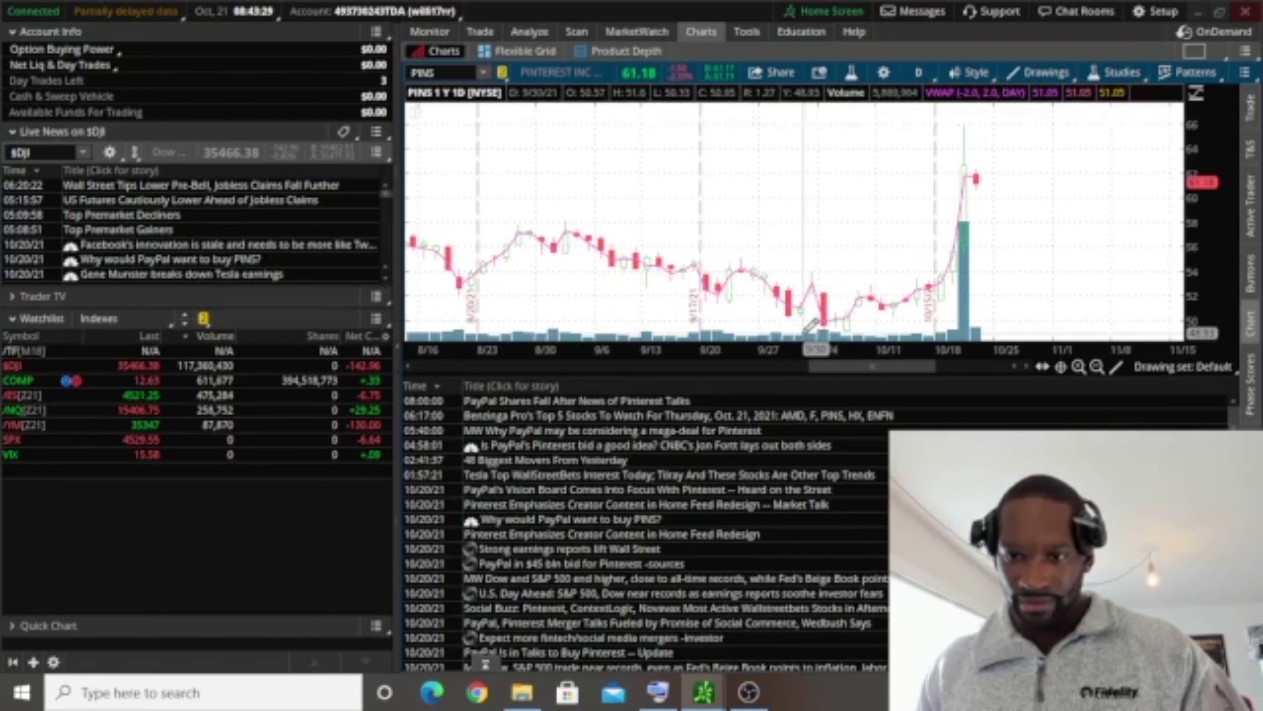
Step: Measure the recent price change, then draw a red horizontal line at the early-July high near 81
{"action": "left_click_drag", "start_coordinate": [809, 326], "coordinate": [972, 326]}
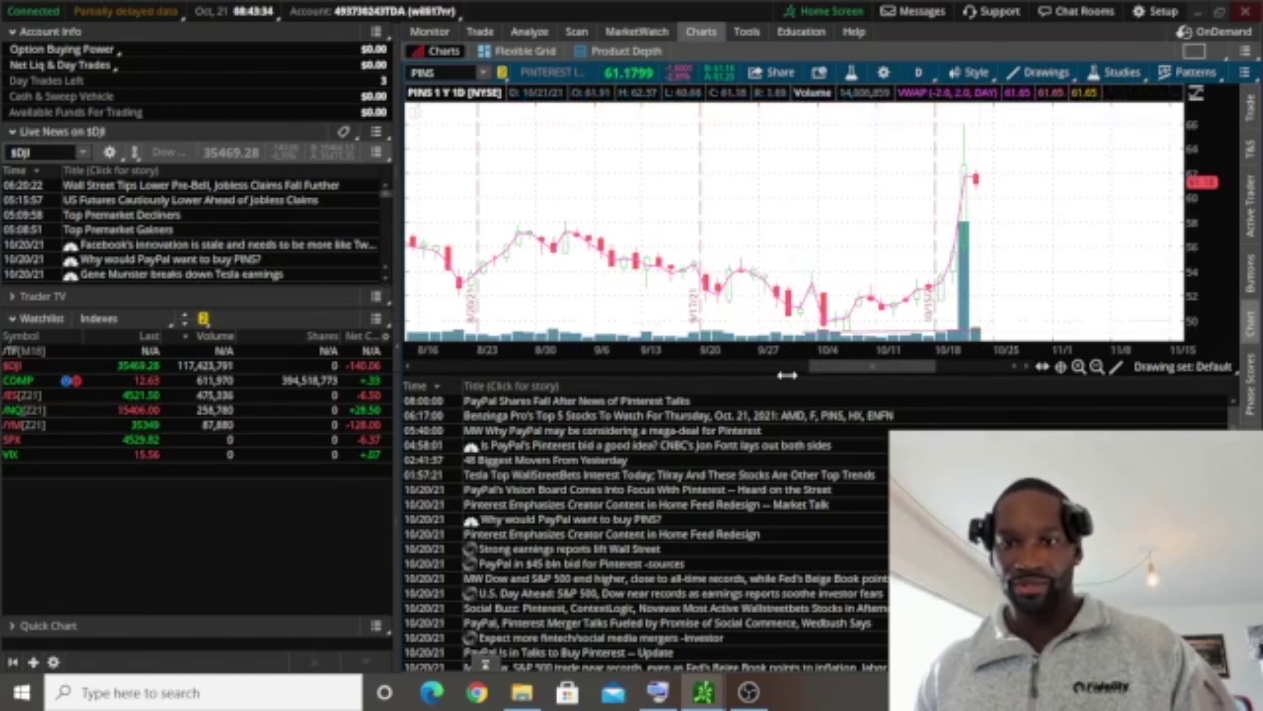
{"action": "scroll", "coordinate": [931, 127], "scroll_direction": "down", "scroll_amount": 5}
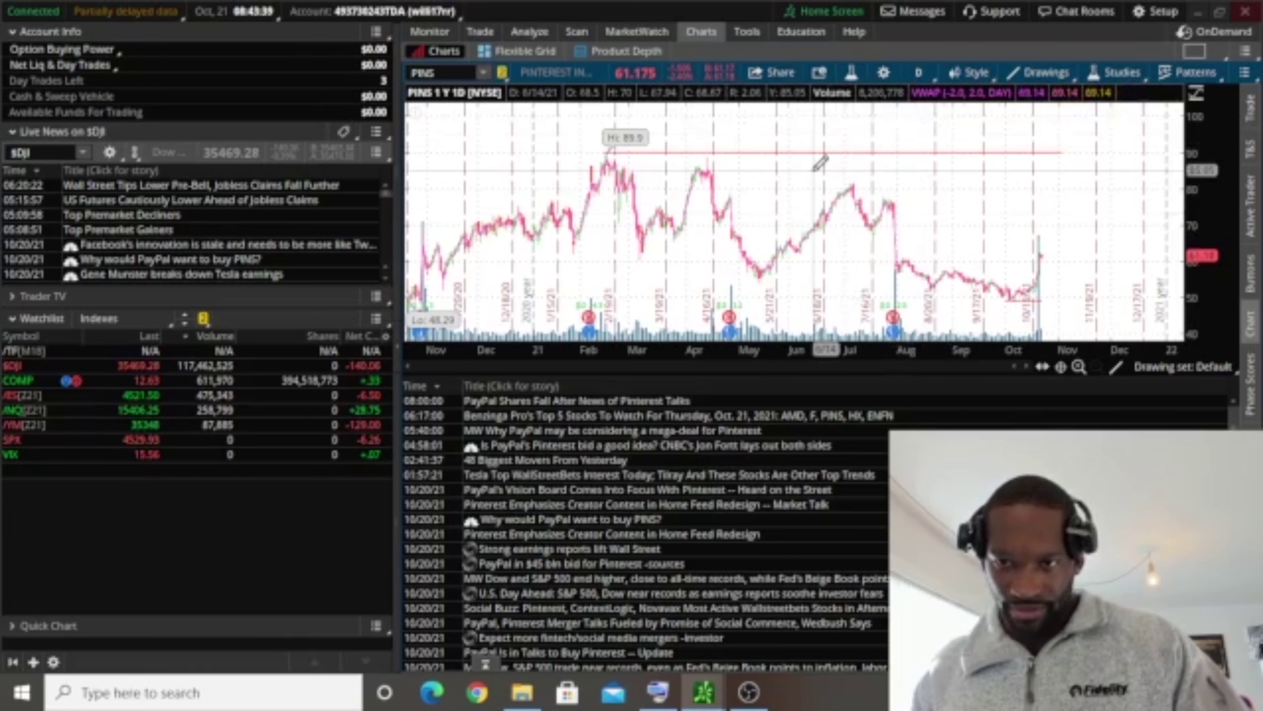
{"action": "scroll", "coordinate": [821, 162], "scroll_direction": "up", "scroll_amount": 5}
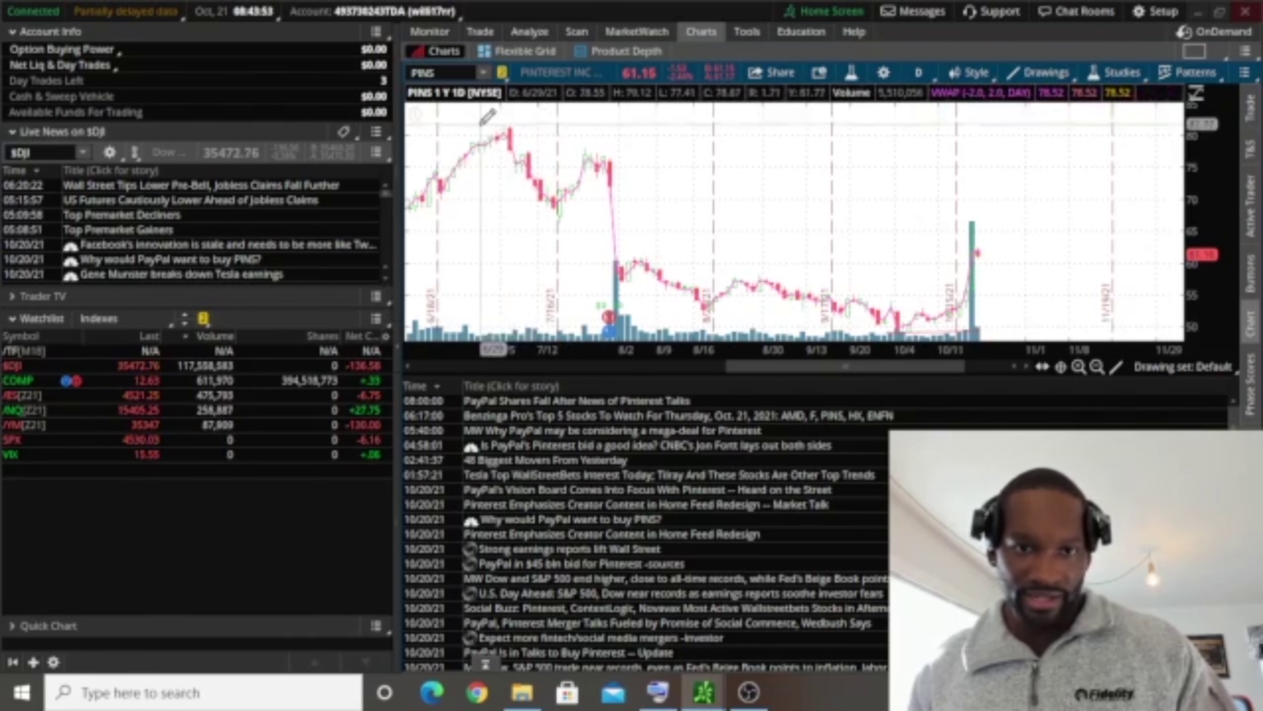
{"action": "mouse_move", "coordinate": [481, 124]}
{"action": "left_mouse_down"}
{"action": "mouse_move", "coordinate": [1094, 184]}
{"action": "mouse_move", "coordinate": [1078, 123]}
{"action": "left_mouse_up"}
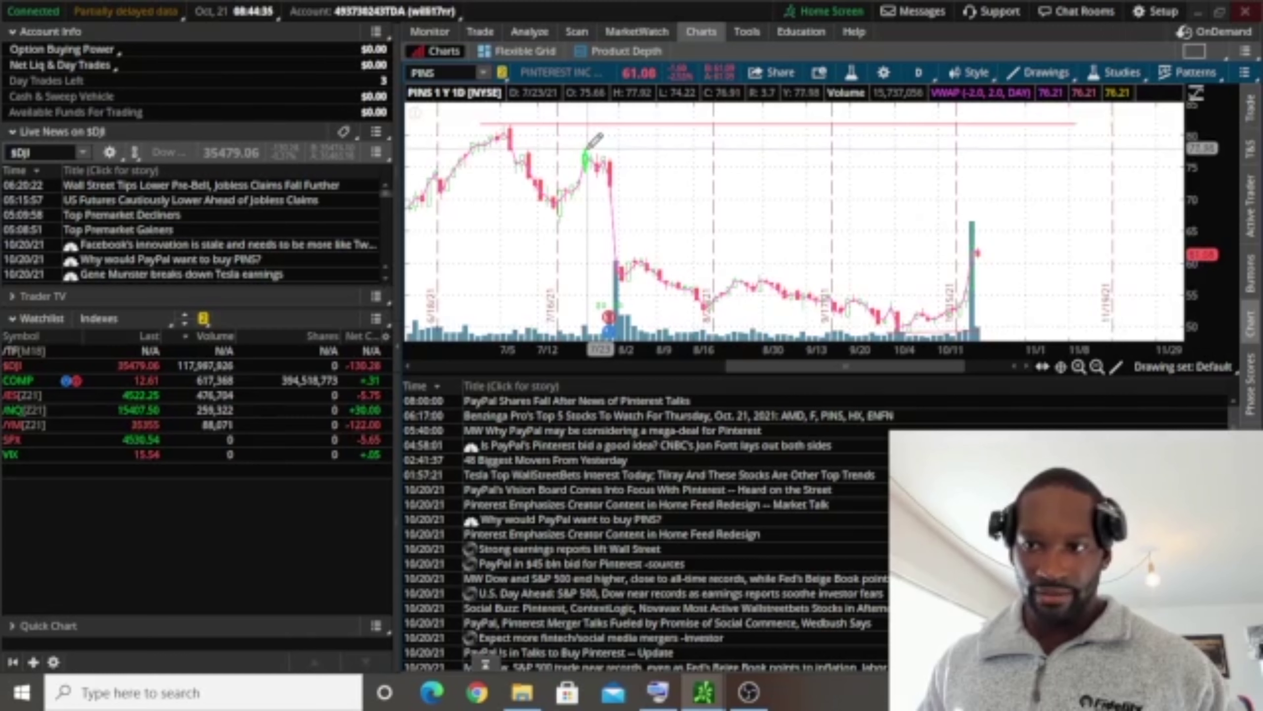
Step: Draw a second horizontal line from the late-July high near 78 far to the right
{"action": "left_click", "coordinate": [587, 147]}
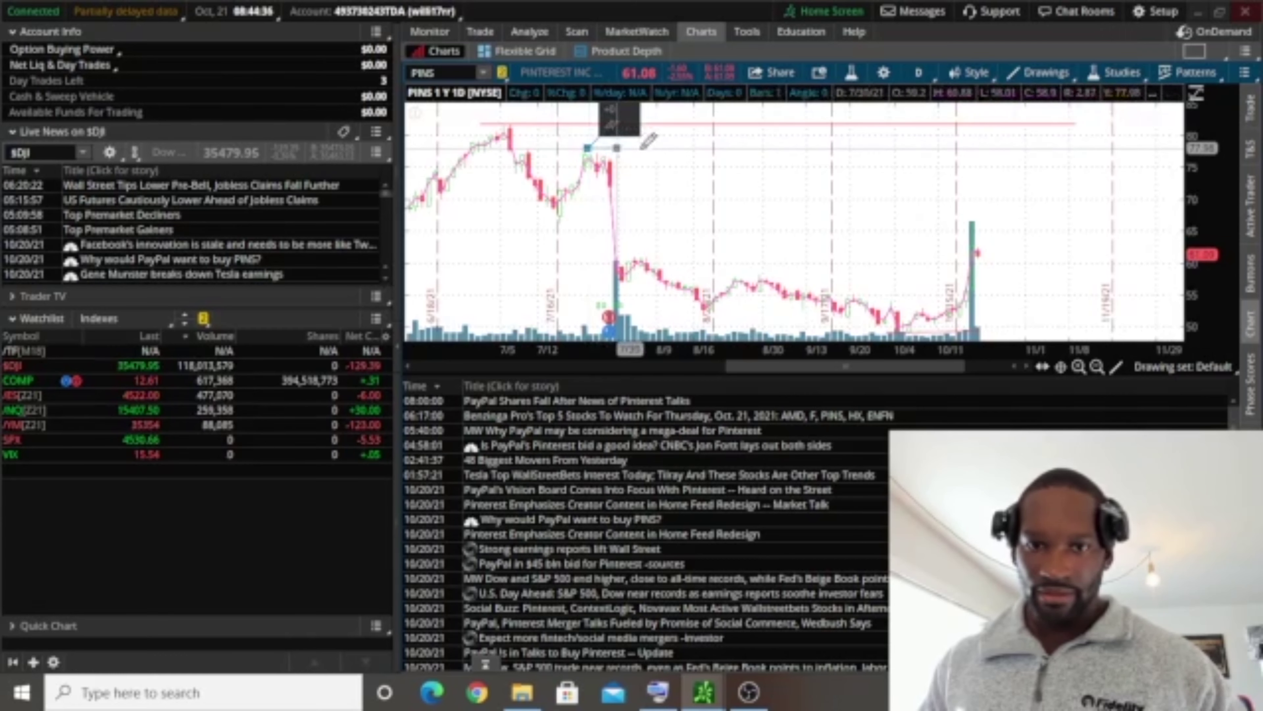
{"action": "left_click", "coordinate": [1053, 148]}
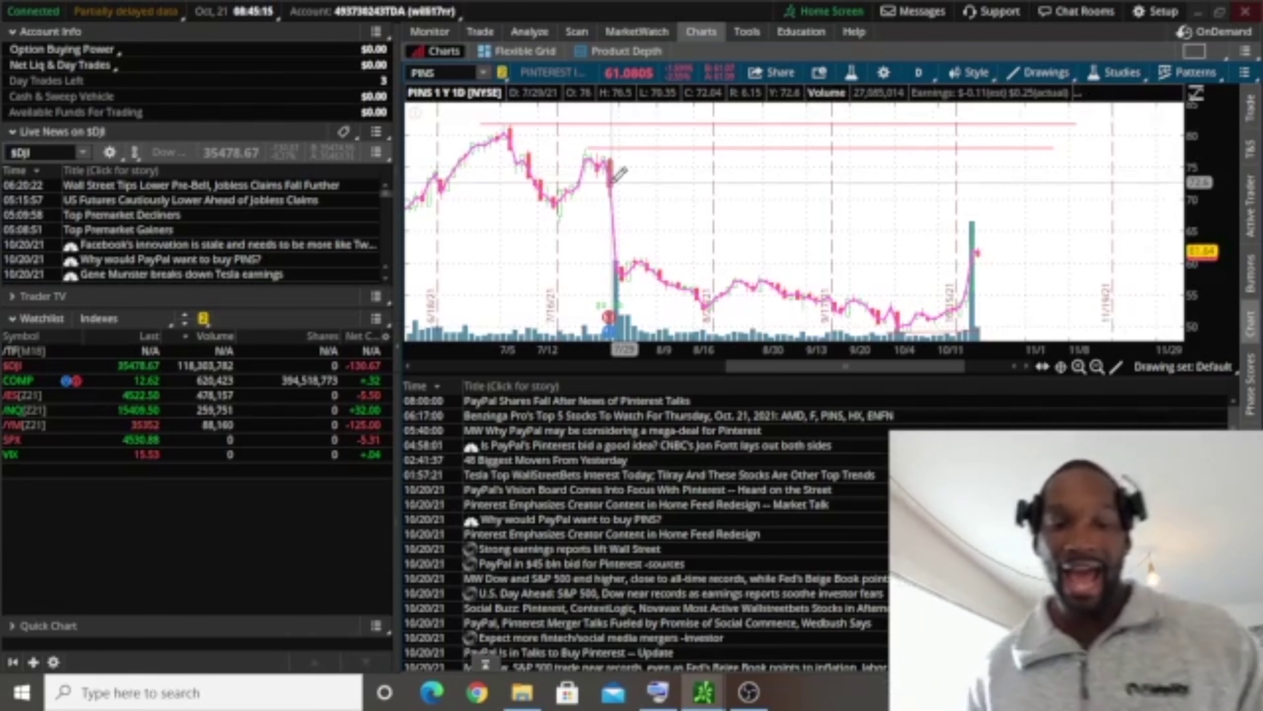
Step: Scroll the news panel down to older Pinterest headlines from late August through September
{"action": "scroll", "coordinate": [781, 570], "scroll_direction": "down", "scroll_amount": 10}
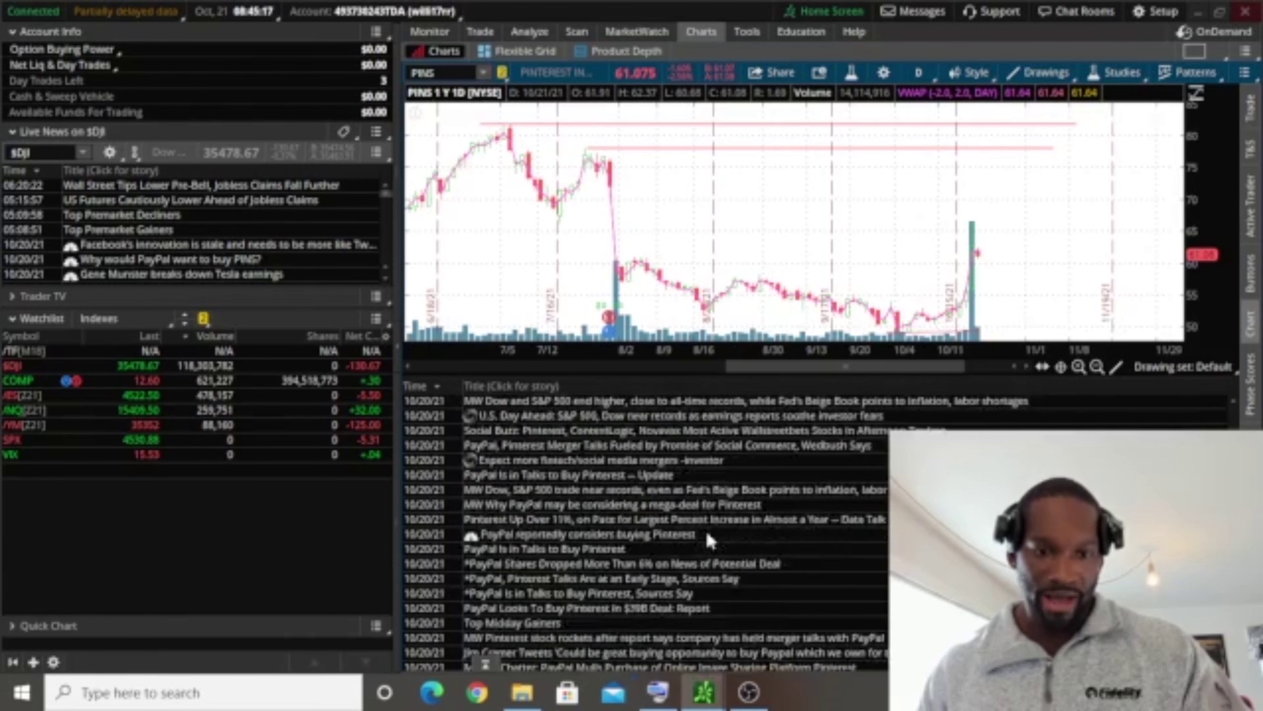
{"action": "scroll", "coordinate": [471, 593], "scroll_direction": "down", "scroll_amount": 10}
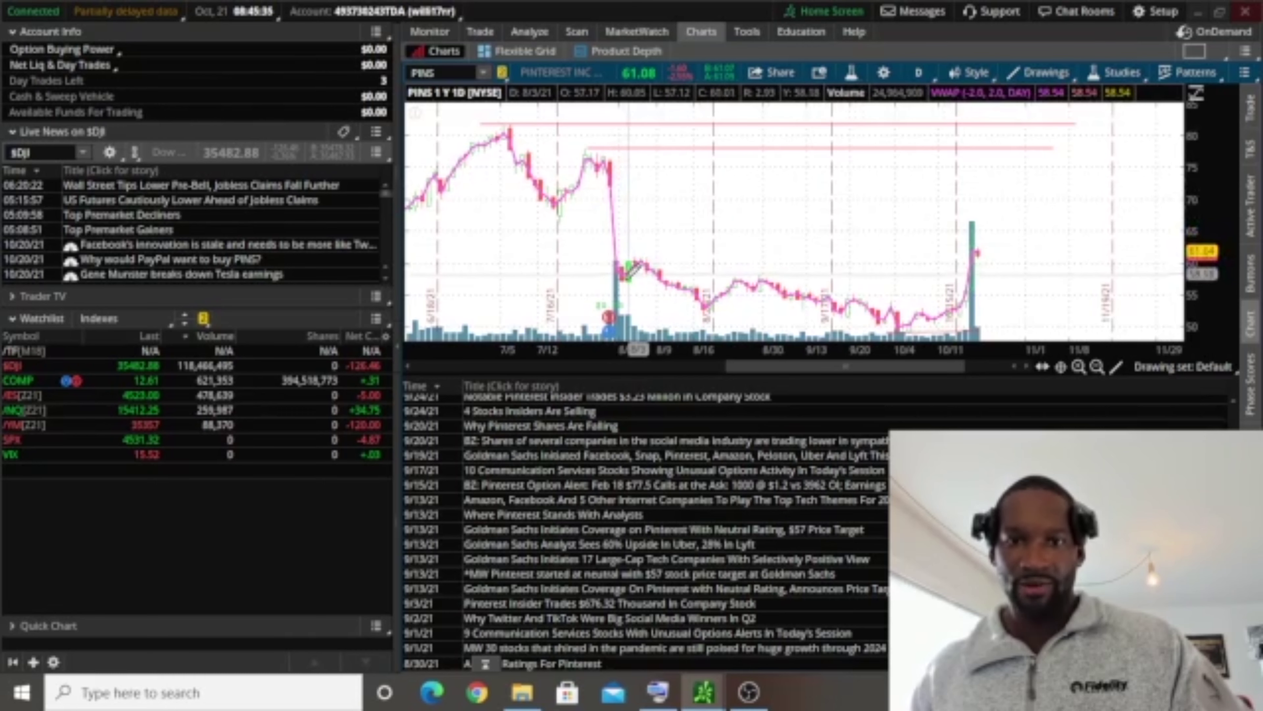
Step: Draw a descending trendline from the early-August high down to the 10/11 low
{"action": "left_click", "coordinate": [636, 252]}
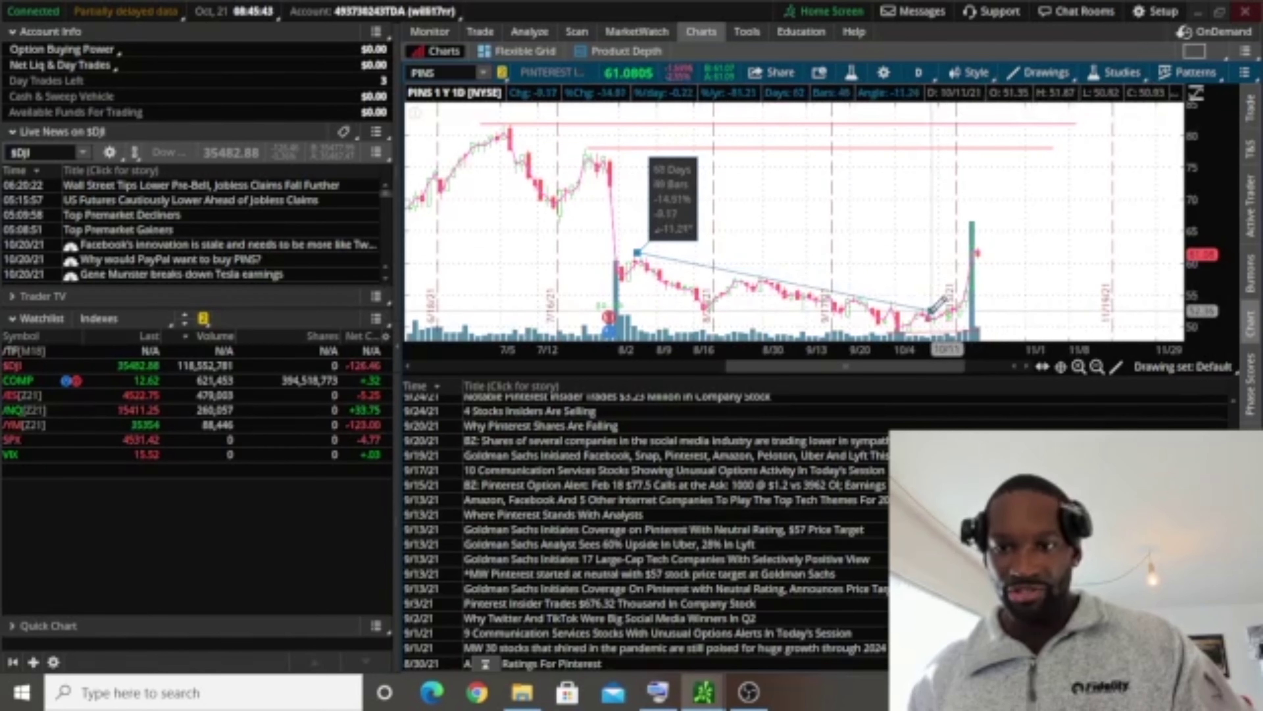
{"action": "left_click", "coordinate": [933, 311]}
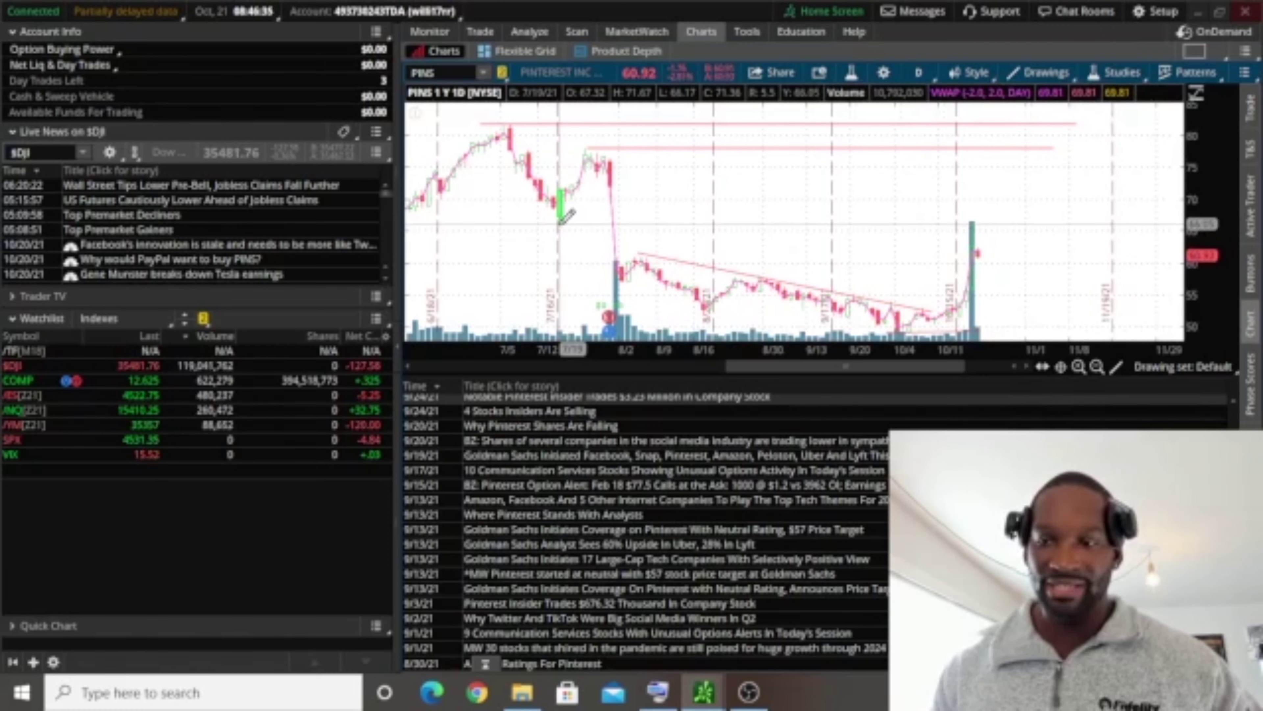
Step: Add horizontal lines near 70 and 66 at late-July levels, then bring OBS Studio forward
{"action": "left_click_drag", "start_coordinate": [558, 222], "coordinate": [1028, 223]}
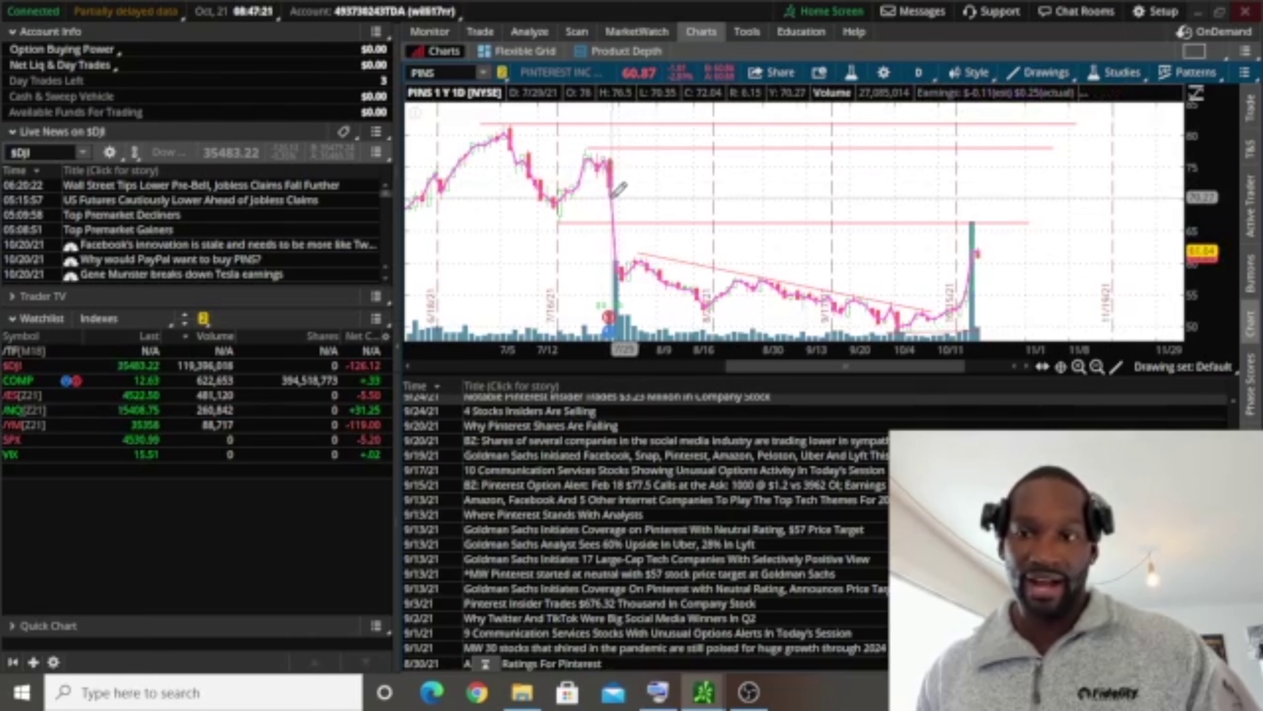
{"action": "left_click", "coordinate": [612, 197]}
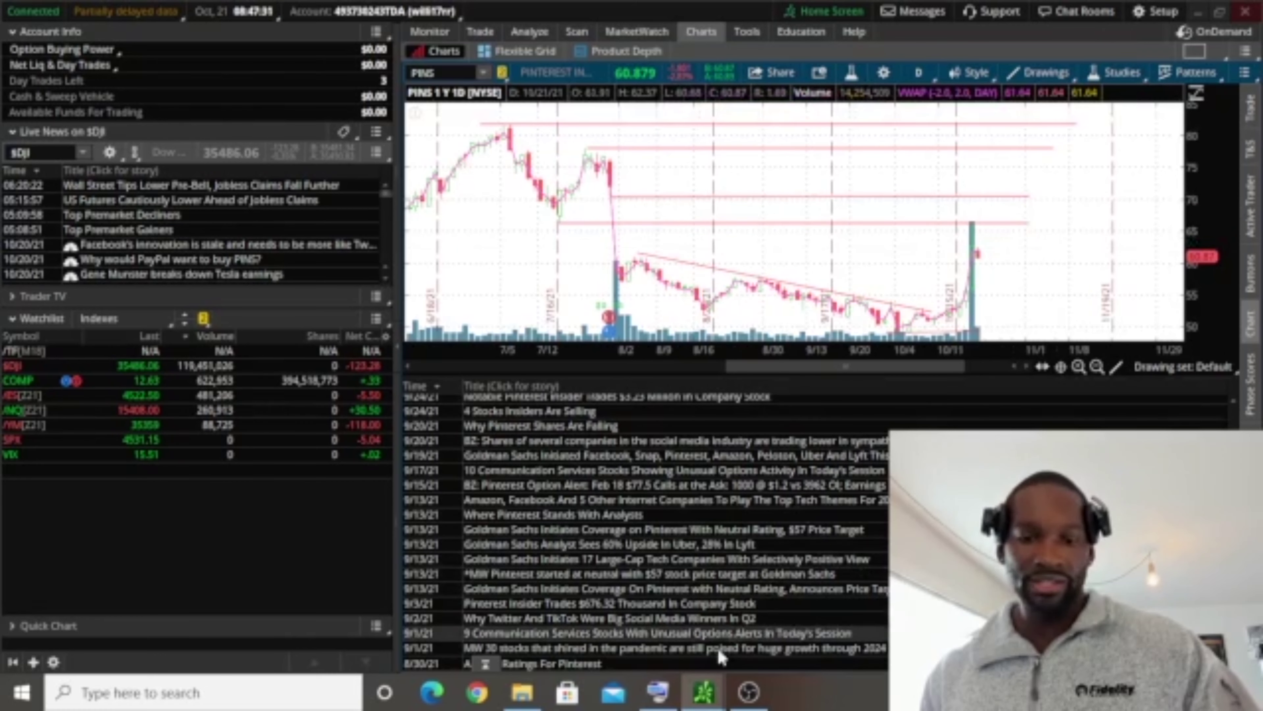
{"action": "left_click", "coordinate": [749, 692]}
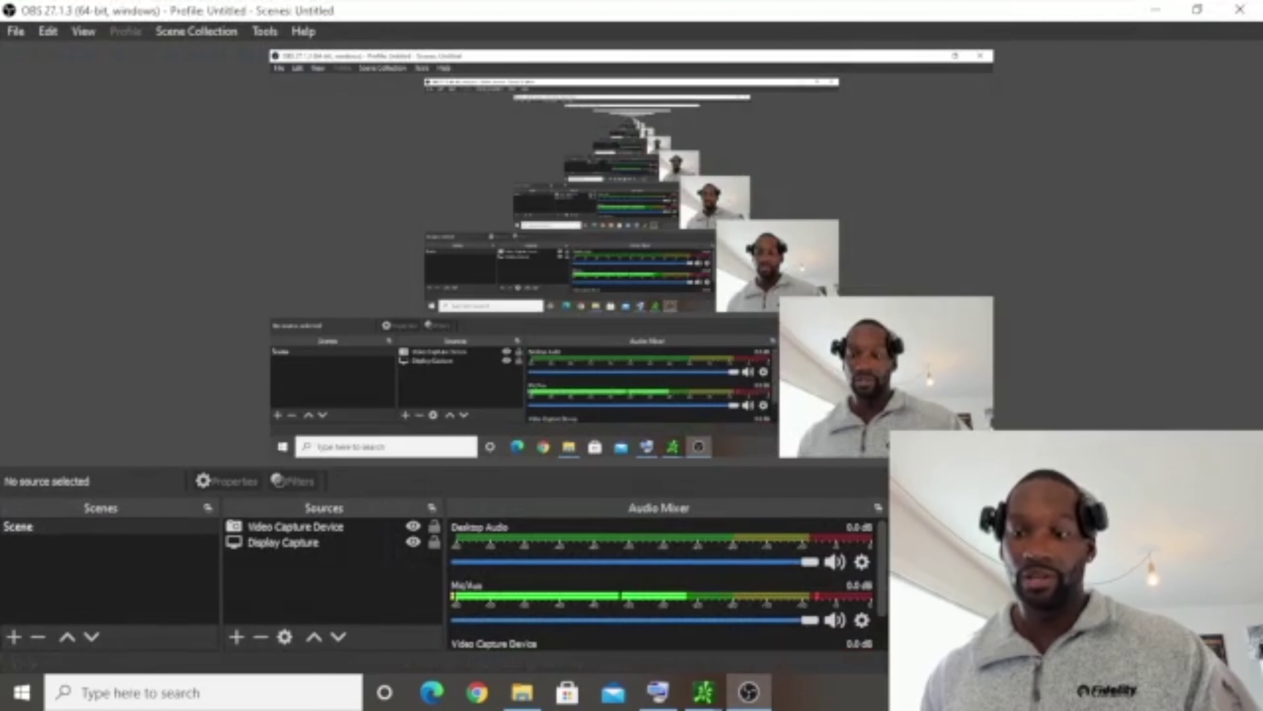